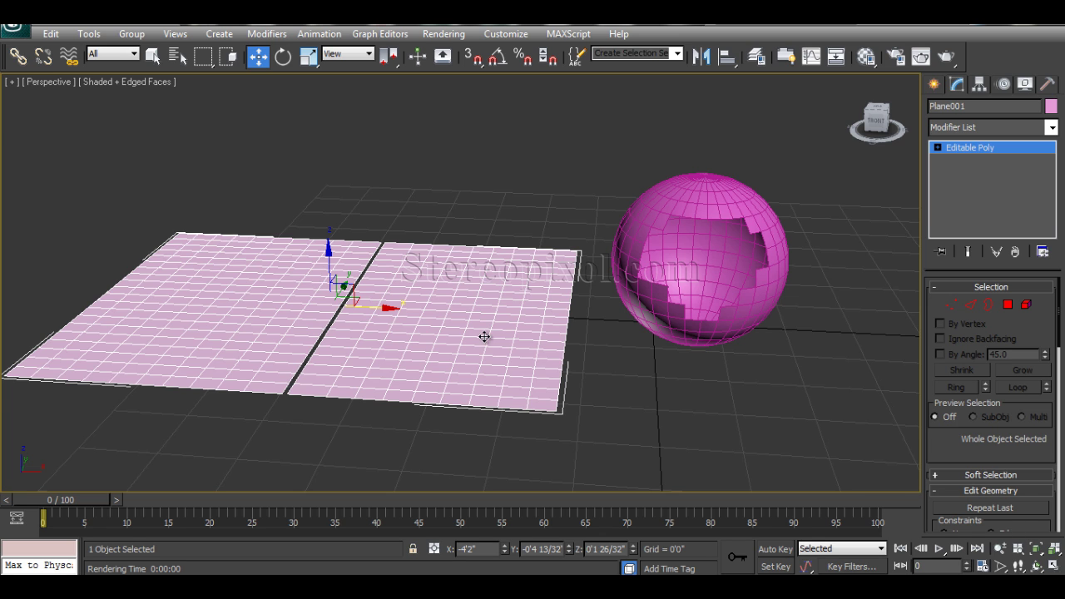
Inspect the two-part plane and the open sphere in the perspective view
{"action": "middle_click_drag", "start_coordinate": [463, 289], "coordinate": [482, 298], "text": "alt"}
{"action": "left_click", "coordinate": [437, 204]}
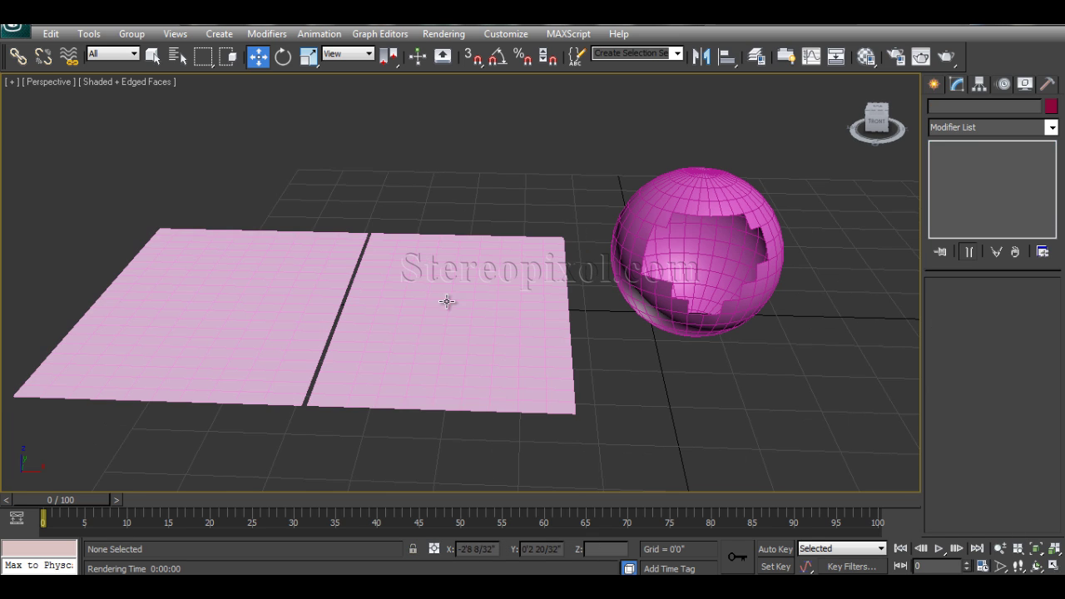
{"action": "left_click", "coordinate": [449, 304]}
{"action": "middle_click_drag", "start_coordinate": [353, 385], "coordinate": [360, 384], "text": "alt"}
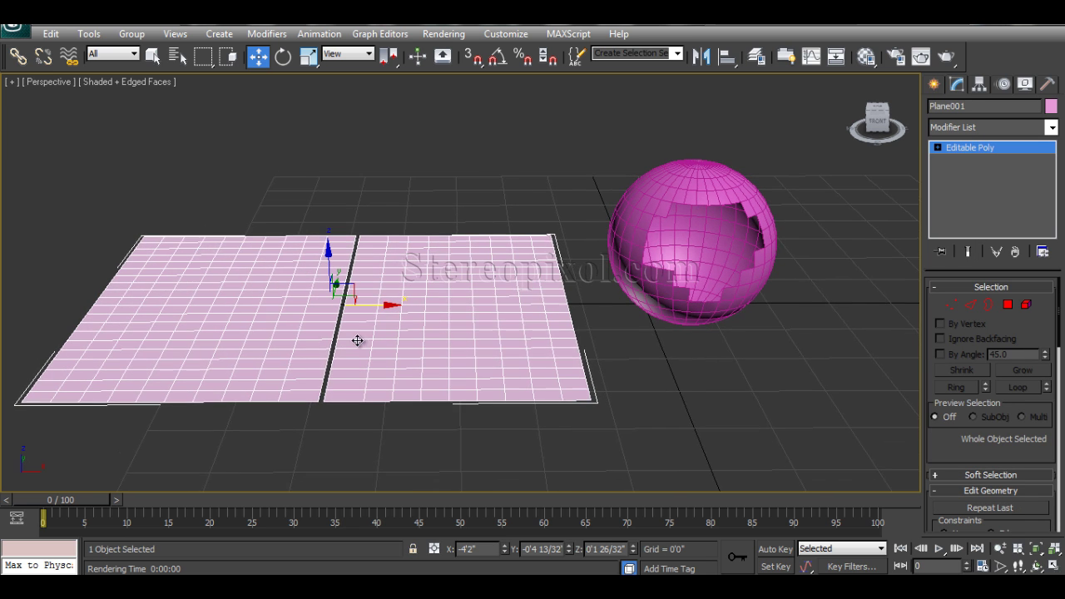
{"action": "middle_click_drag", "start_coordinate": [358, 341], "coordinate": [394, 359]}
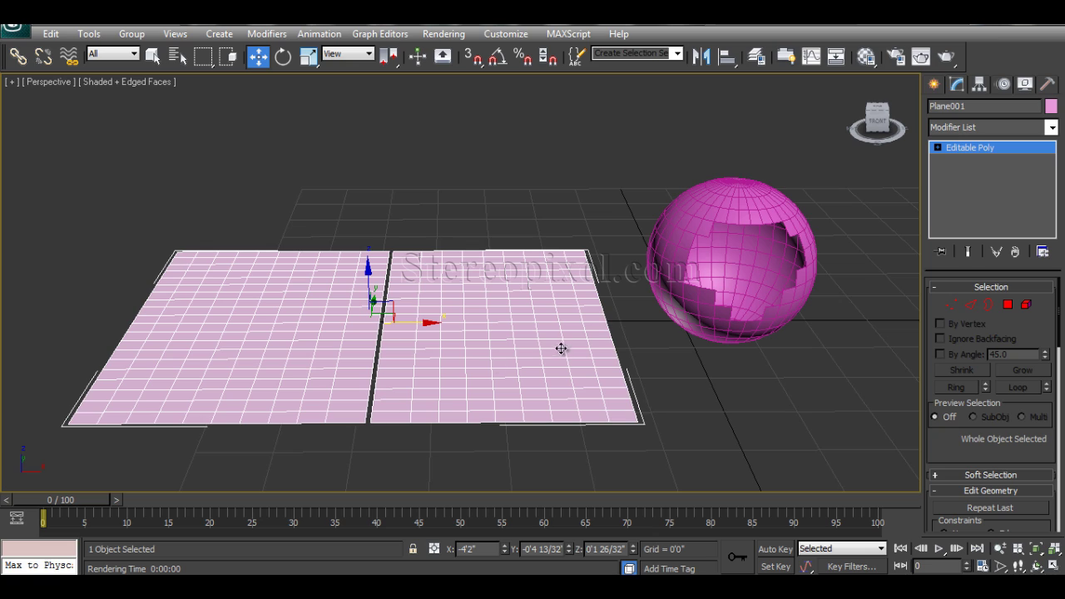
{"action": "key", "text": "shift+z"}
{"action": "key", "text": "shift+z"}
{"action": "middle_click_drag", "start_coordinate": [614, 362], "coordinate": [563, 320]}
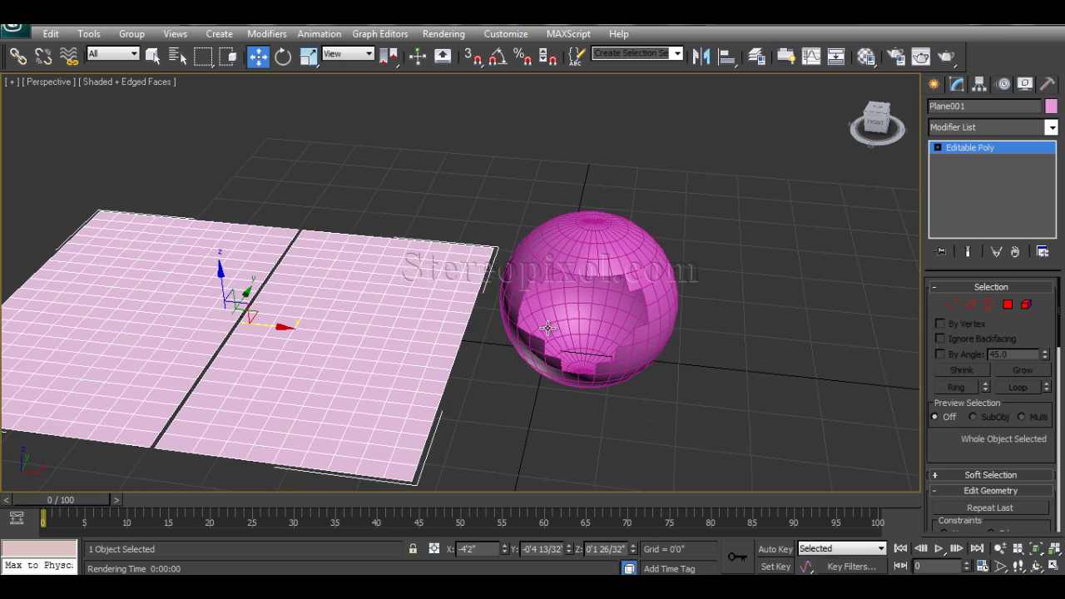
Clone the open sphere along the X axis as a single independent copy beside the original
{"action": "left_click", "coordinate": [621, 273]}
{"action": "middle_click_drag", "start_coordinate": [631, 353], "coordinate": [516, 336]}
{"action": "left_click_drag", "start_coordinate": [534, 305], "coordinate": [754, 318], "text": "shift"}
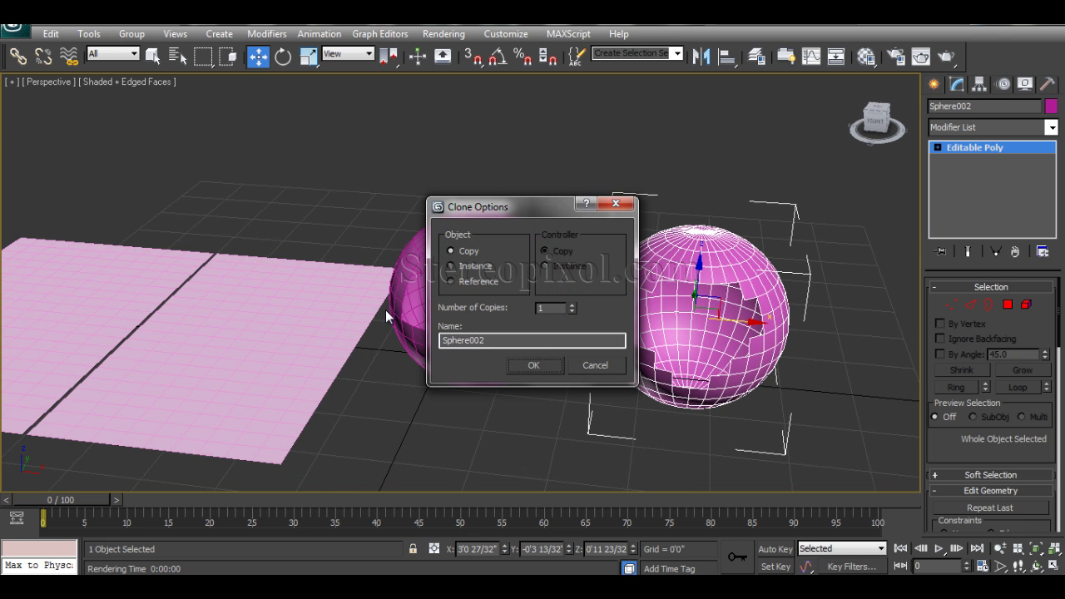
{"action": "left_click", "coordinate": [522, 365]}
{"action": "key", "text": "shift+z"}
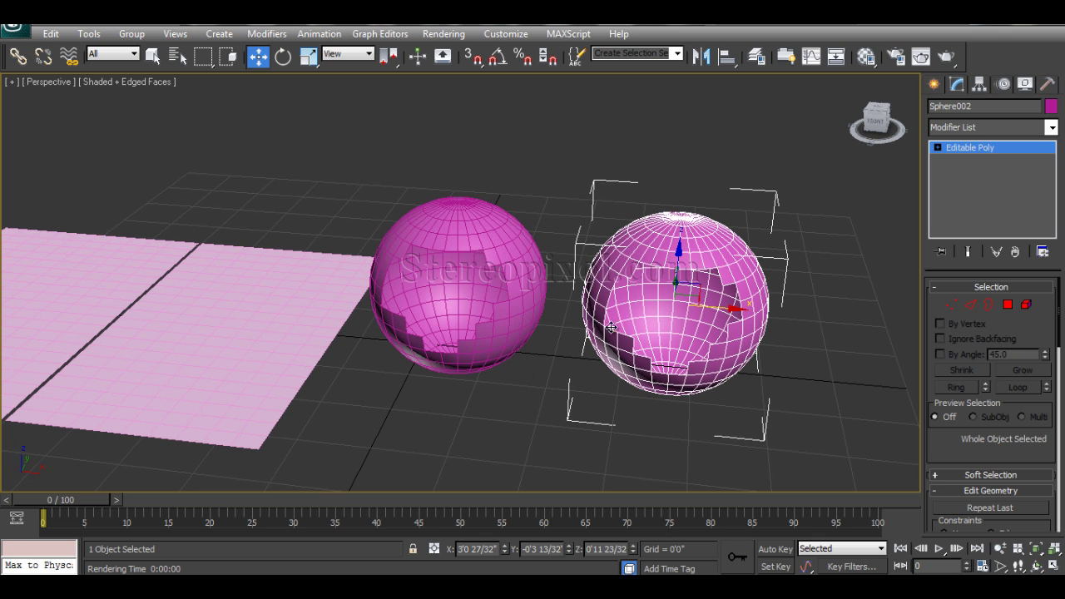
Apply the Shell modifier to the copied sphere
{"action": "left_click", "coordinate": [497, 241]}
{"action": "left_click", "coordinate": [674, 275]}
{"action": "left_click", "coordinate": [1011, 124]}
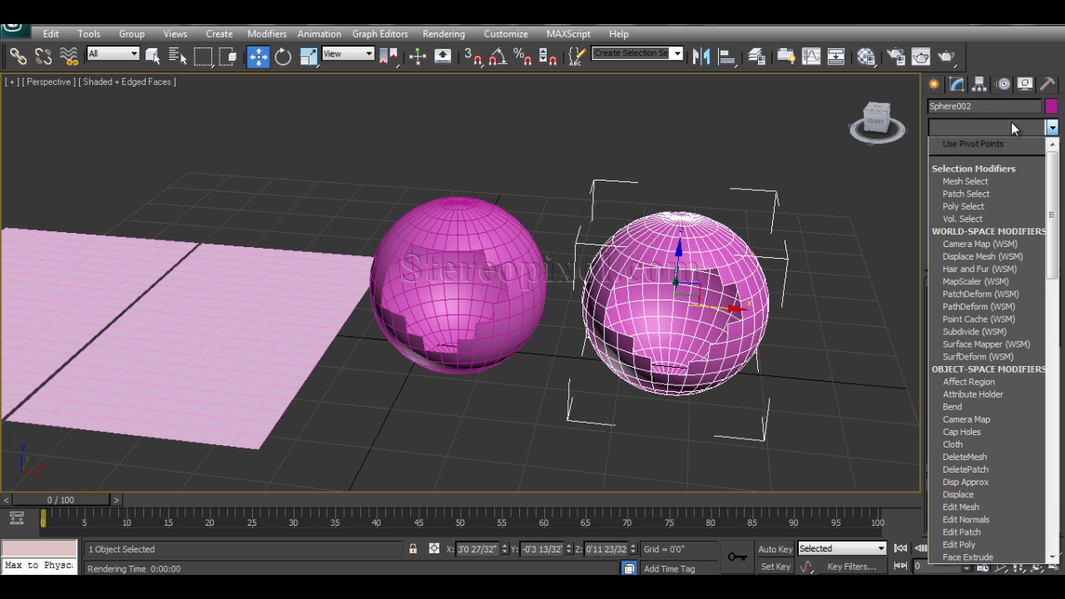
{"action": "key", "text": "s"}
{"action": "key", "text": "Return"}
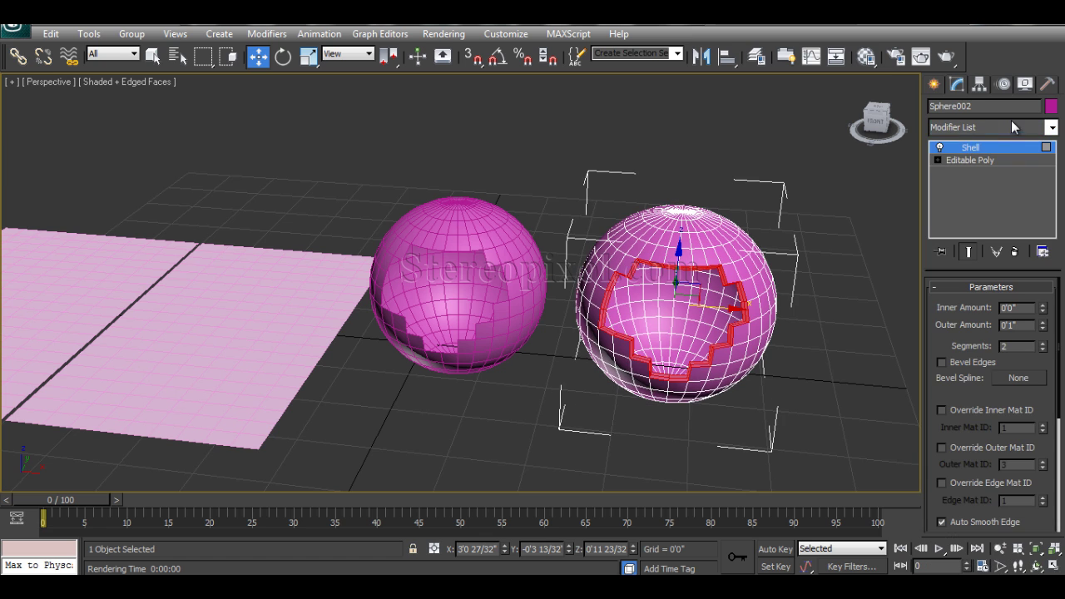
Turn off Select Edges in the copied sphere's Shell settings
{"action": "left_click", "coordinate": [818, 374]}
{"action": "left_click", "coordinate": [752, 328]}
{"action": "left_click_drag", "start_coordinate": [941, 453], "coordinate": [944, 212]}
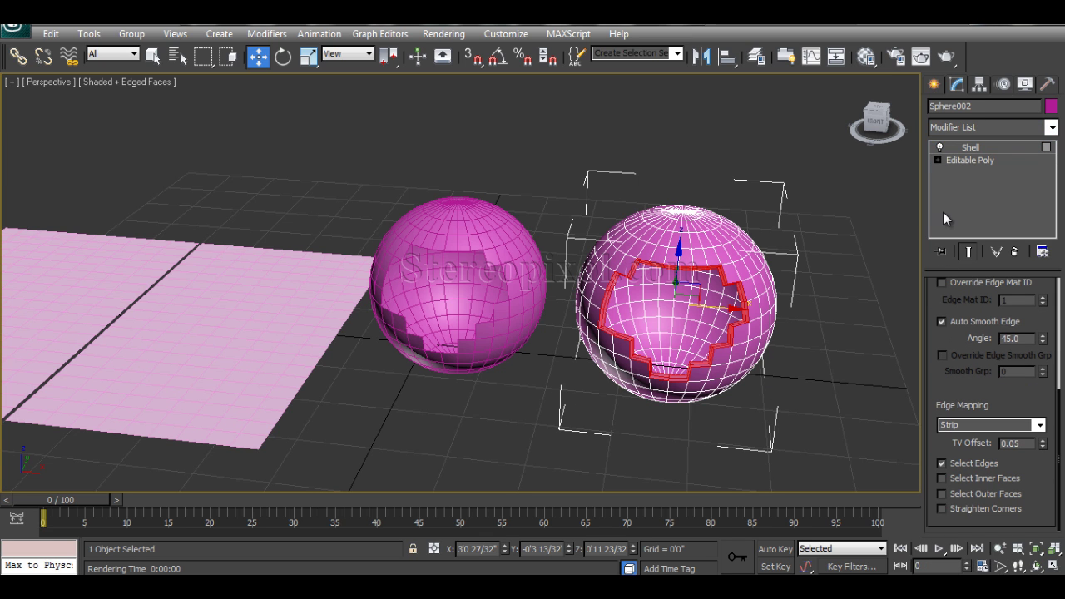
{"action": "left_click", "coordinate": [964, 469]}
{"action": "scroll", "coordinate": [936, 316], "scroll_direction": "up", "scroll_amount": 5}
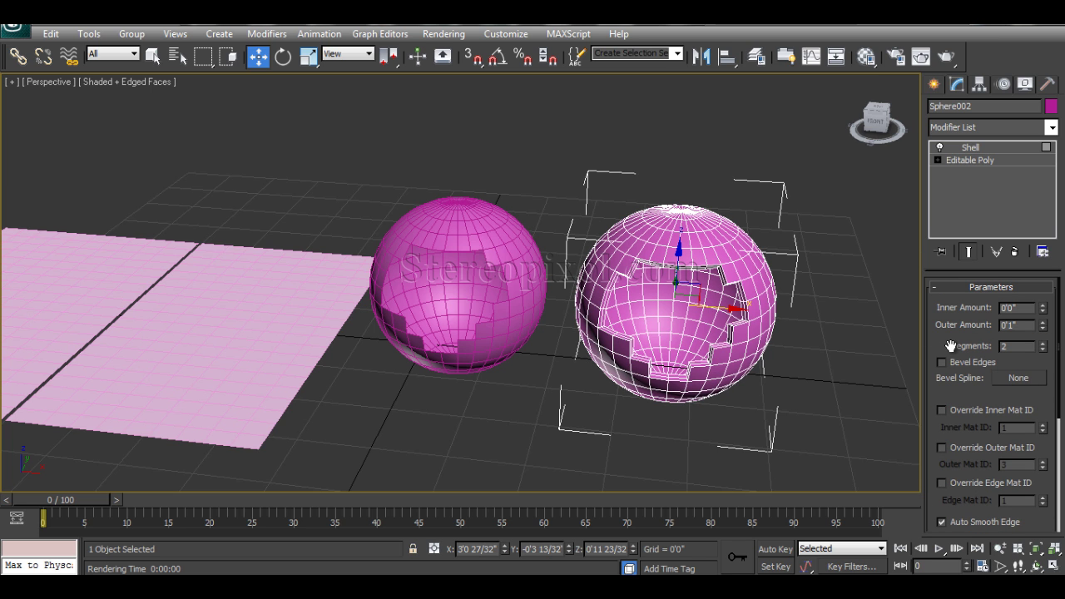
Look closely at the shelled rim of the copied sphere and set the Shell's Outer Amount to 0
{"action": "middle_click_drag", "start_coordinate": [734, 372], "coordinate": [716, 345], "text": "alt"}
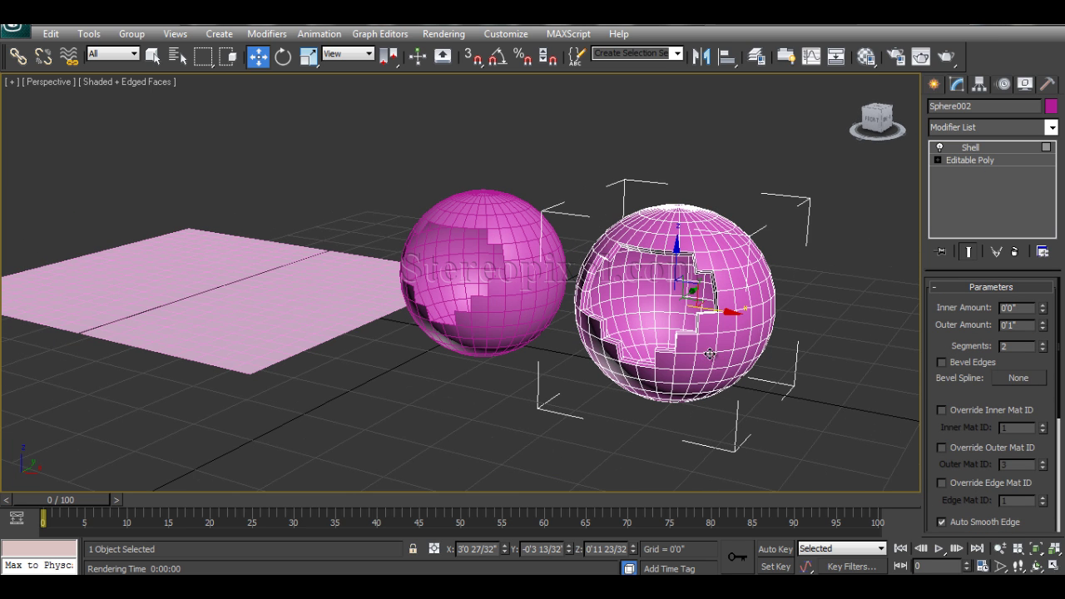
{"action": "left_click", "coordinate": [1005, 147]}
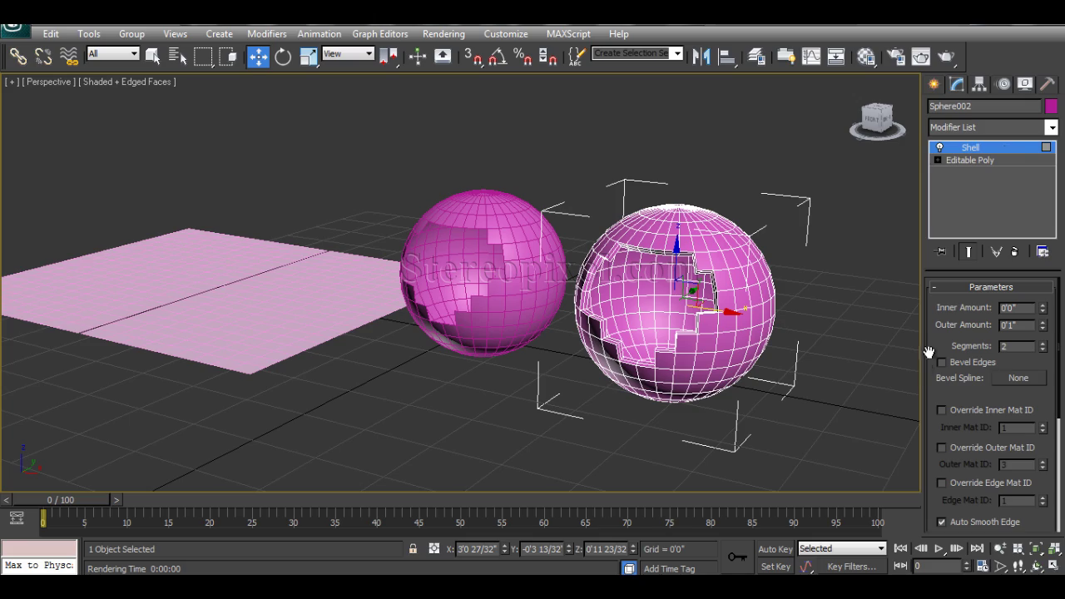
{"action": "scroll", "coordinate": [692, 337], "scroll_direction": "up", "scroll_amount": 6}
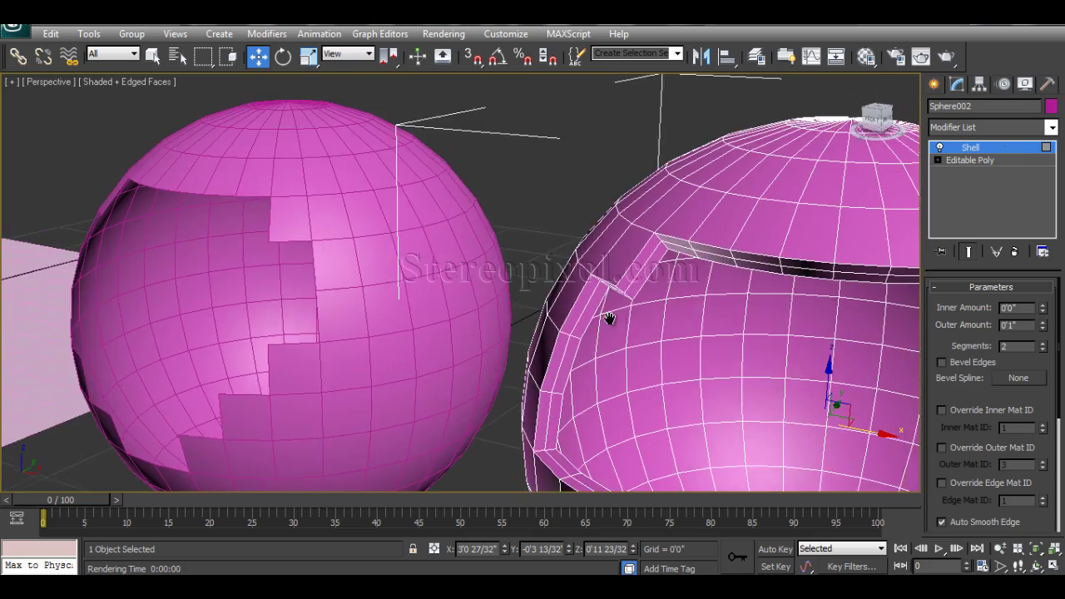
{"action": "middle_click_drag", "start_coordinate": [608, 320], "coordinate": [610, 298]}
{"action": "scroll", "coordinate": [591, 272], "scroll_direction": "down", "scroll_amount": 5}
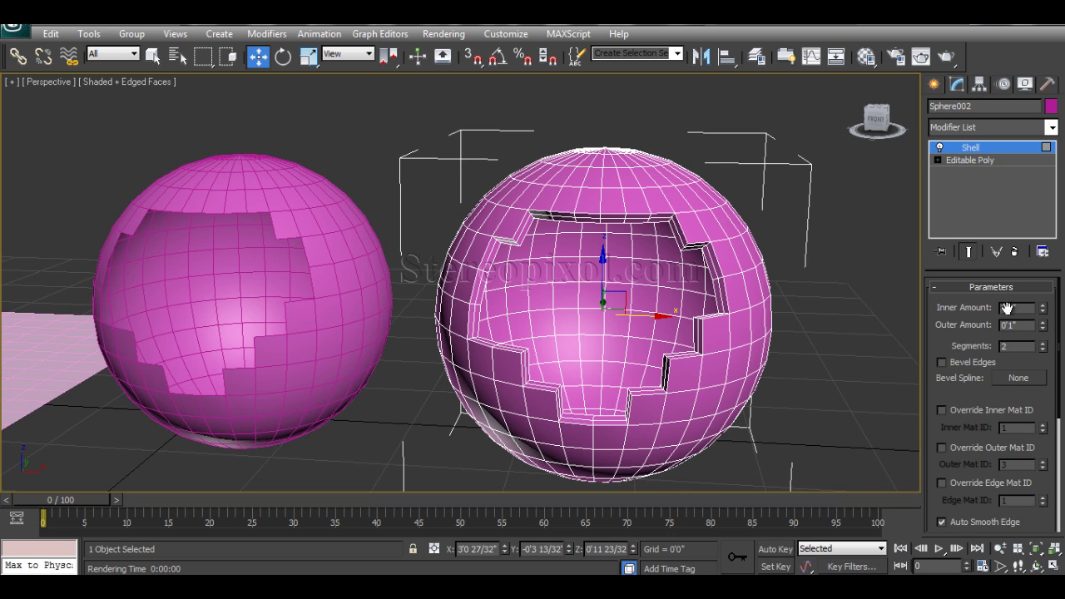
{"action": "left_click_drag", "start_coordinate": [1023, 326], "coordinate": [852, 310]}
{"action": "type", "text": "0"}
{"action": "key", "text": "Return"}
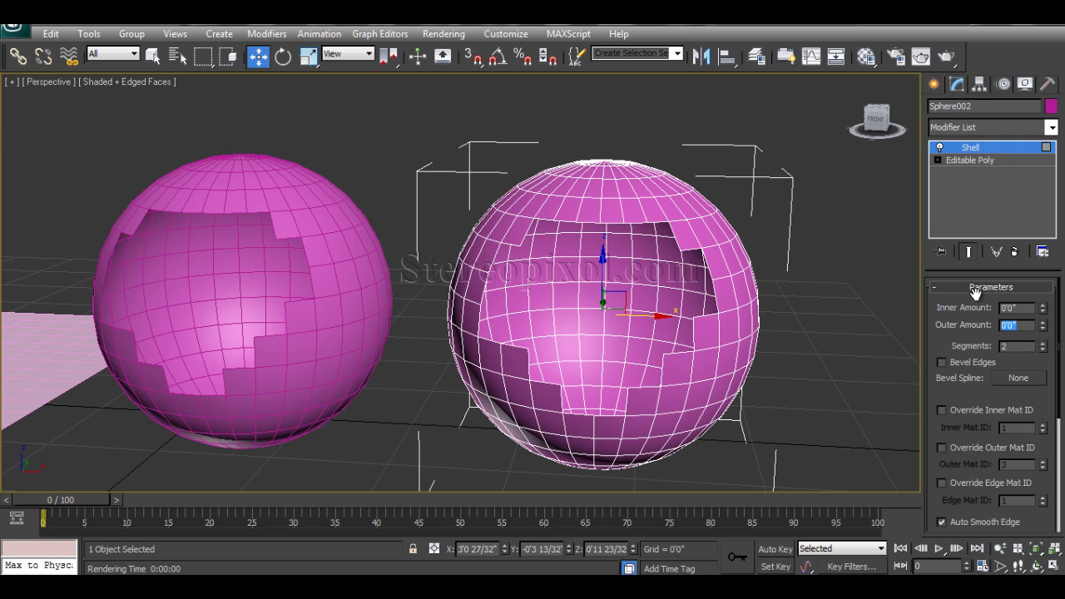
Try a Shell Inner Amount of 0'1 5/32" on the copied sphere and reset it to zero
{"action": "left_click", "coordinate": [1044, 309]}
{"action": "left_click_drag", "start_coordinate": [1044, 309], "coordinate": [1060, 221]}
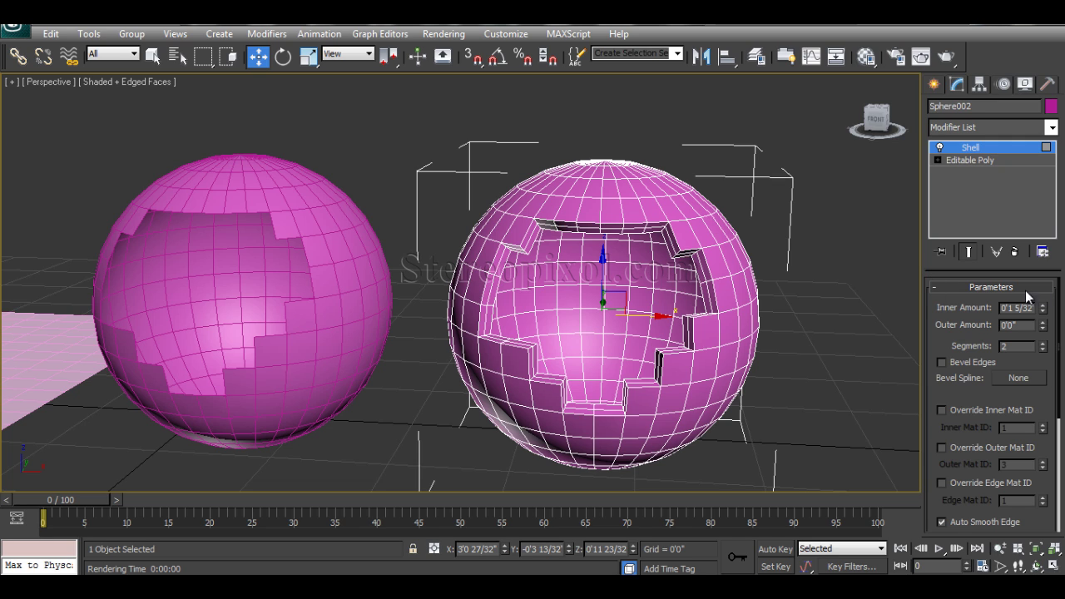
{"action": "right_click", "coordinate": [1043, 311]}
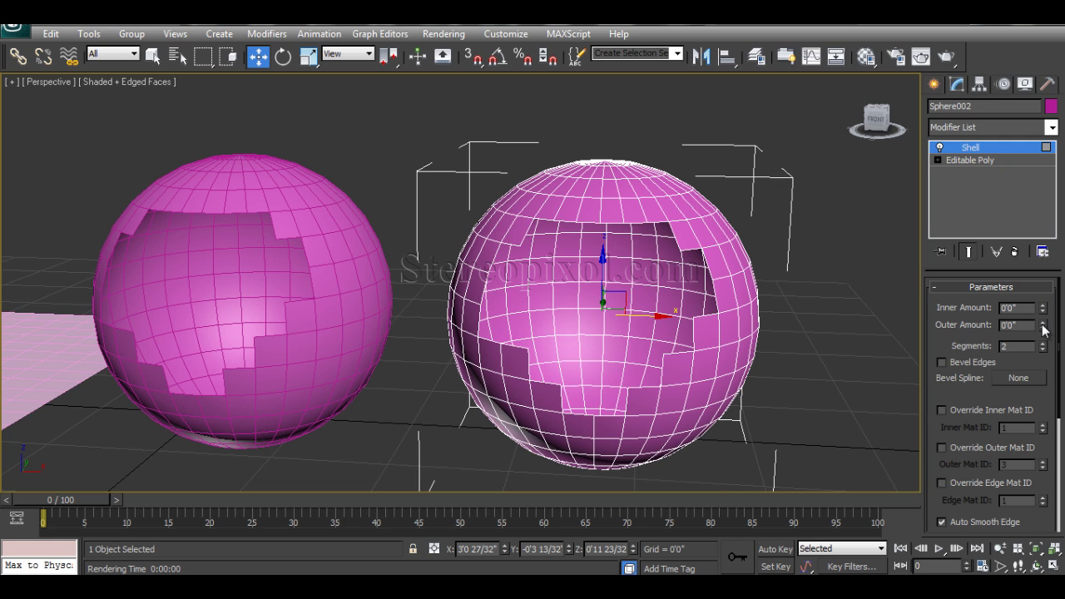
Thicken the copied sphere outward by setting the Shell's Outer Amount to 0'1 5/32"
{"action": "left_click_drag", "start_coordinate": [1043, 327], "coordinate": [1051, 233]}
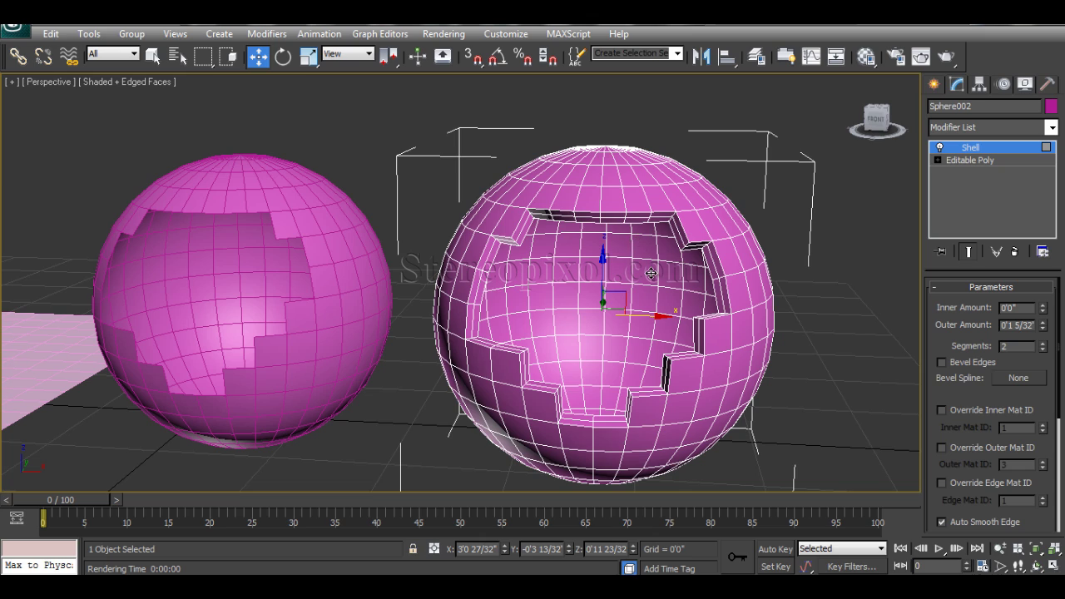
{"action": "middle_click_drag", "start_coordinate": [631, 343], "coordinate": [644, 360], "text": "alt"}
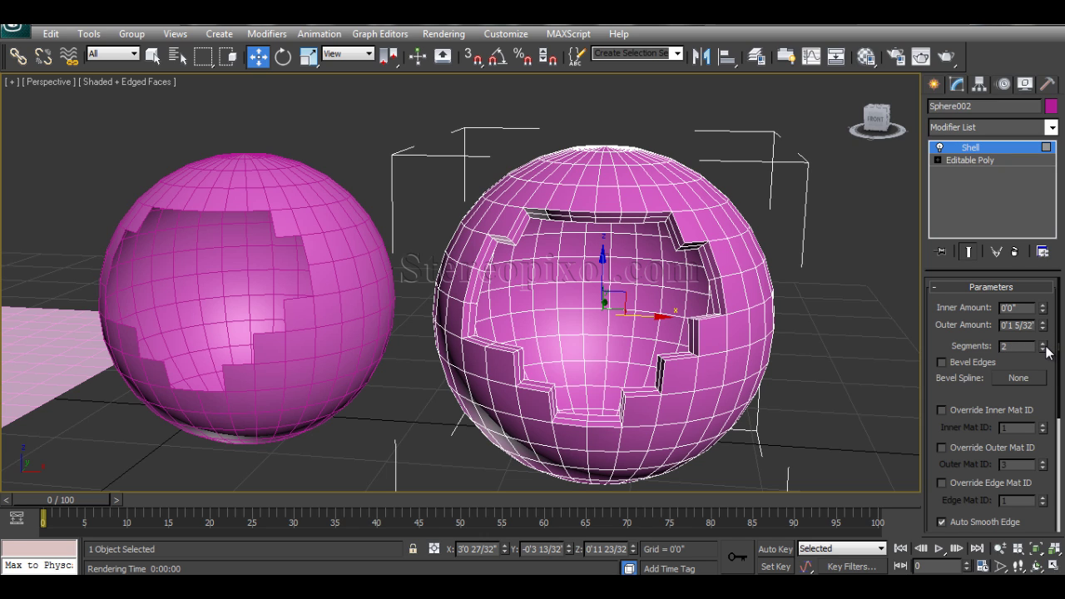
Try the shell thickness with 1 segment and restore it to 2 segments
{"action": "left_click_drag", "start_coordinate": [1044, 348], "coordinate": [1047, 360]}
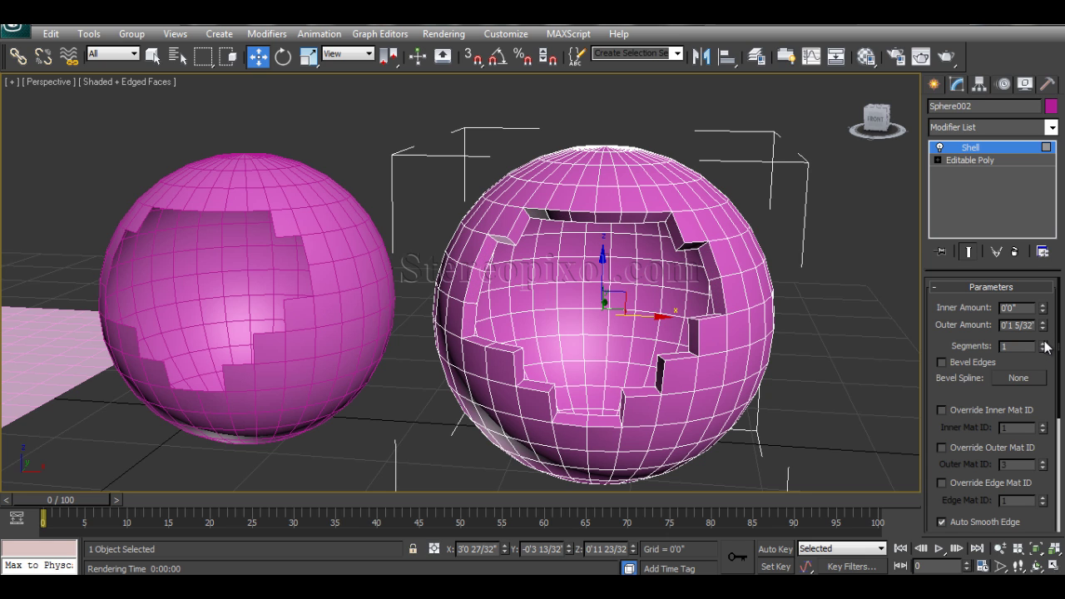
{"action": "left_click", "coordinate": [1043, 343]}
{"action": "middle_click_drag", "start_coordinate": [640, 372], "coordinate": [650, 371], "text": "alt"}
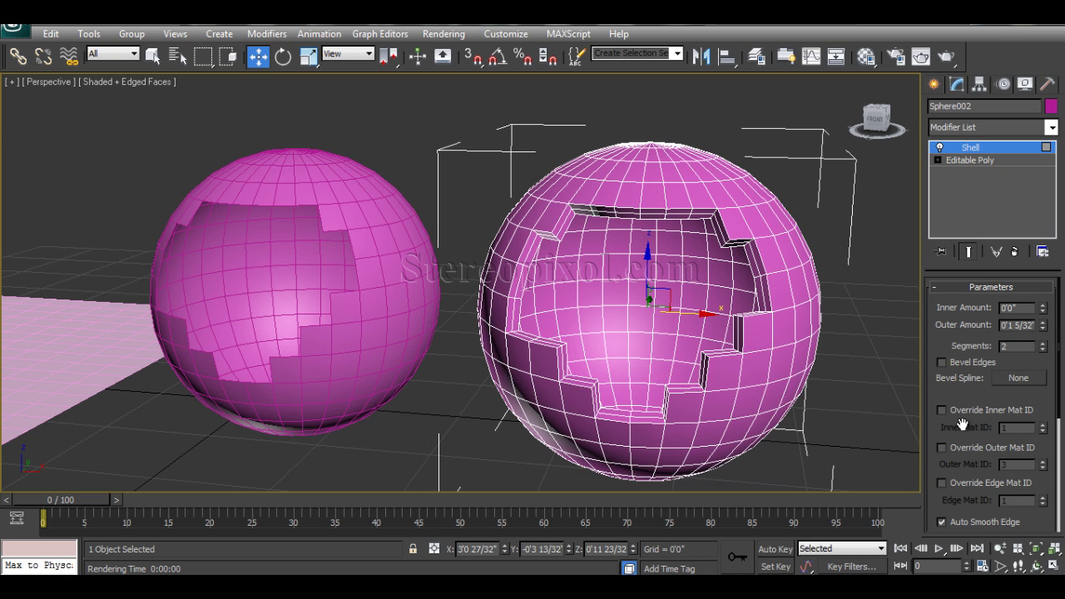
Toggle the Shell's Auto Smooth Edge option off and on to compare the rim shading, leaving it on
{"action": "scroll", "coordinate": [965, 399], "scroll_direction": "down", "scroll_amount": 3}
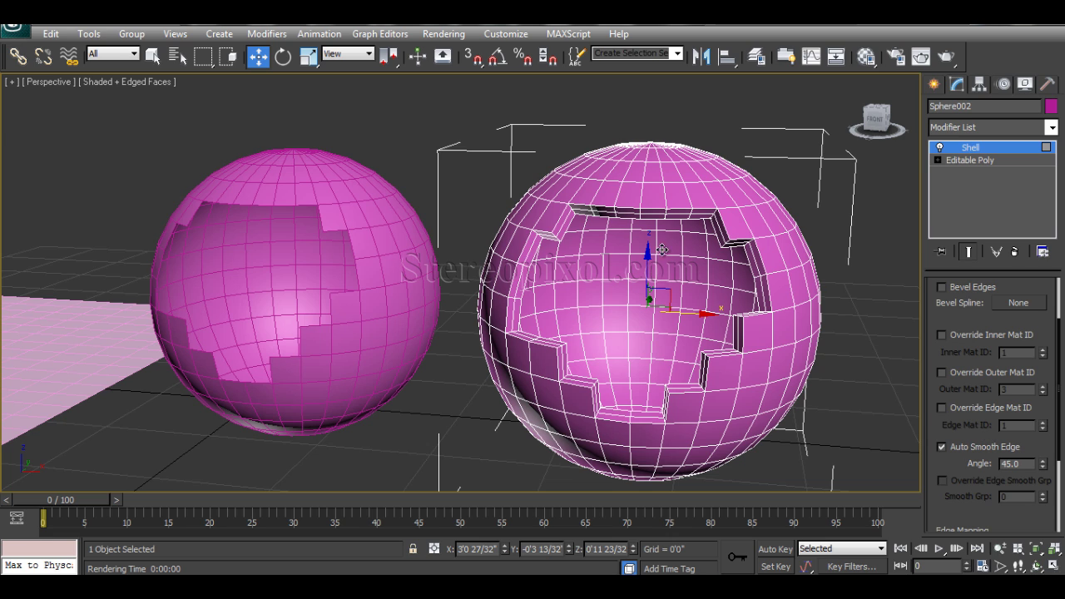
{"action": "left_click", "coordinate": [976, 335]}
{"action": "left_click", "coordinate": [971, 376]}
{"action": "left_click_drag", "start_coordinate": [939, 462], "coordinate": [946, 368]}
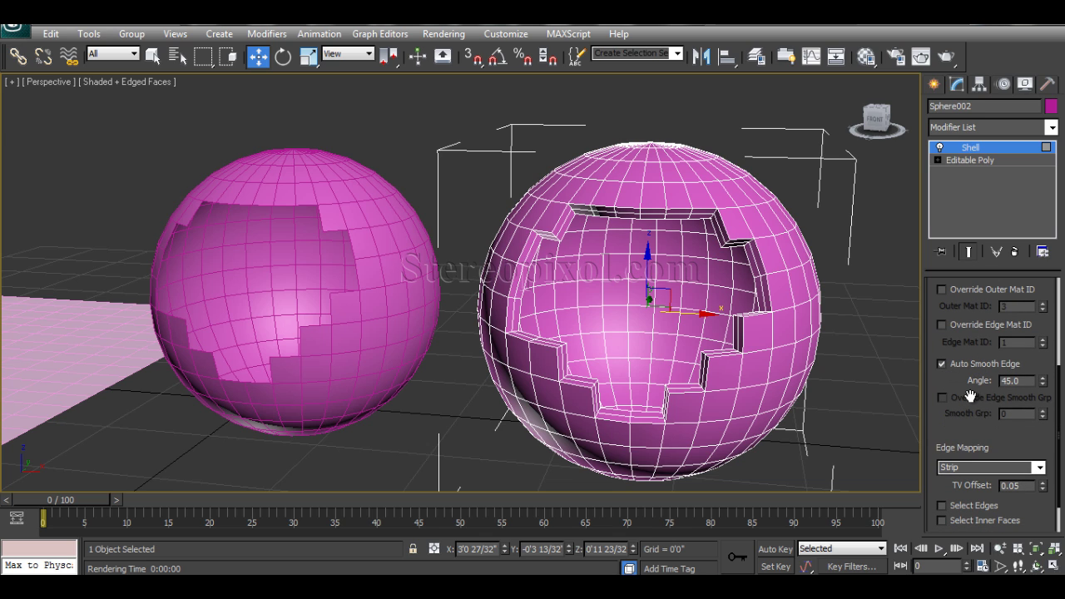
{"action": "left_click", "coordinate": [966, 366]}
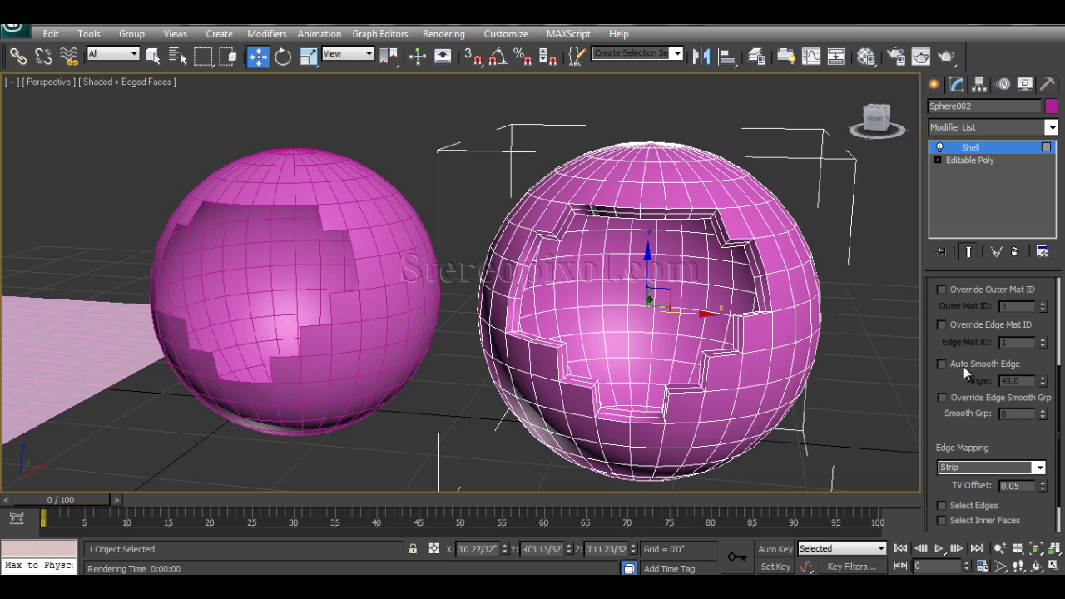
{"action": "left_click", "coordinate": [964, 369]}
{"action": "left_click", "coordinate": [964, 370]}
{"action": "left_click", "coordinate": [968, 360]}
{"action": "left_click", "coordinate": [967, 361]}
{"action": "left_click", "coordinate": [967, 365]}
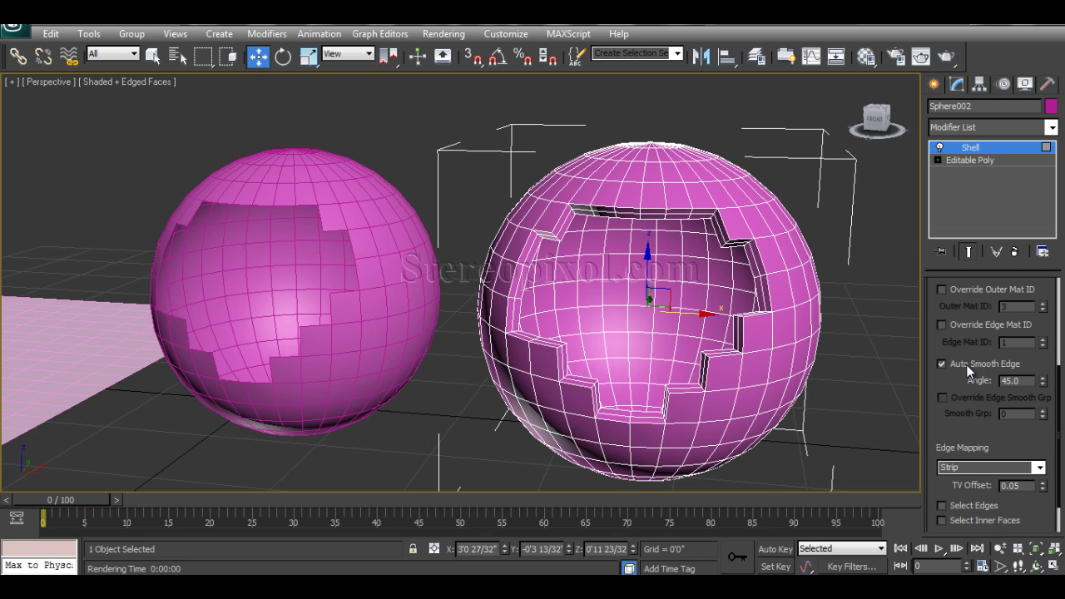
Set the Shell's Edge Mapping to Copy
{"action": "scroll", "coordinate": [977, 283], "scroll_direction": "down", "scroll_amount": 2}
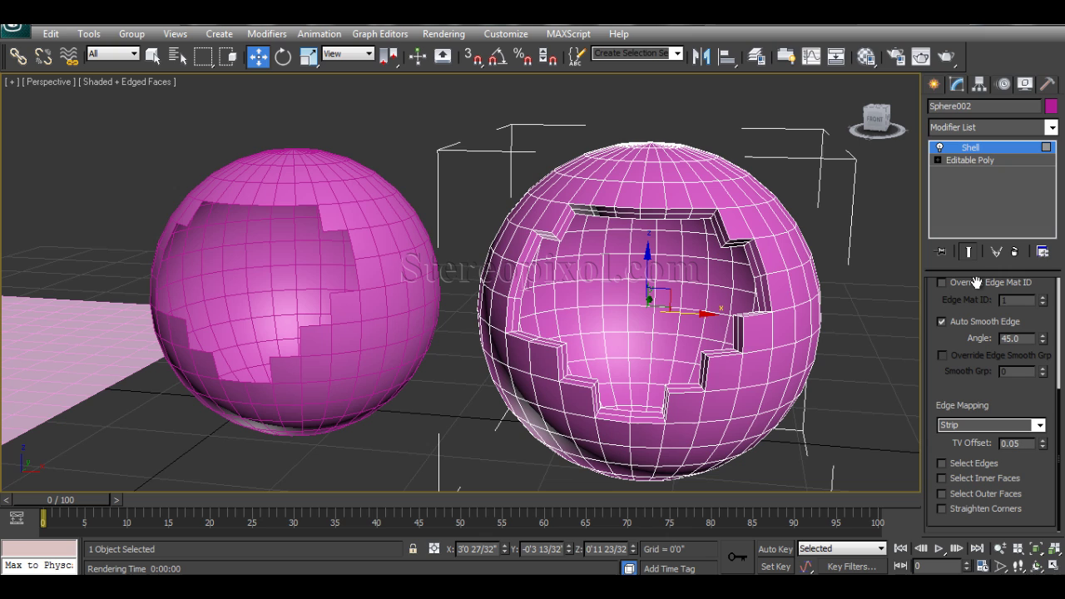
{"action": "left_click", "coordinate": [1039, 425]}
{"action": "left_click", "coordinate": [1037, 440]}
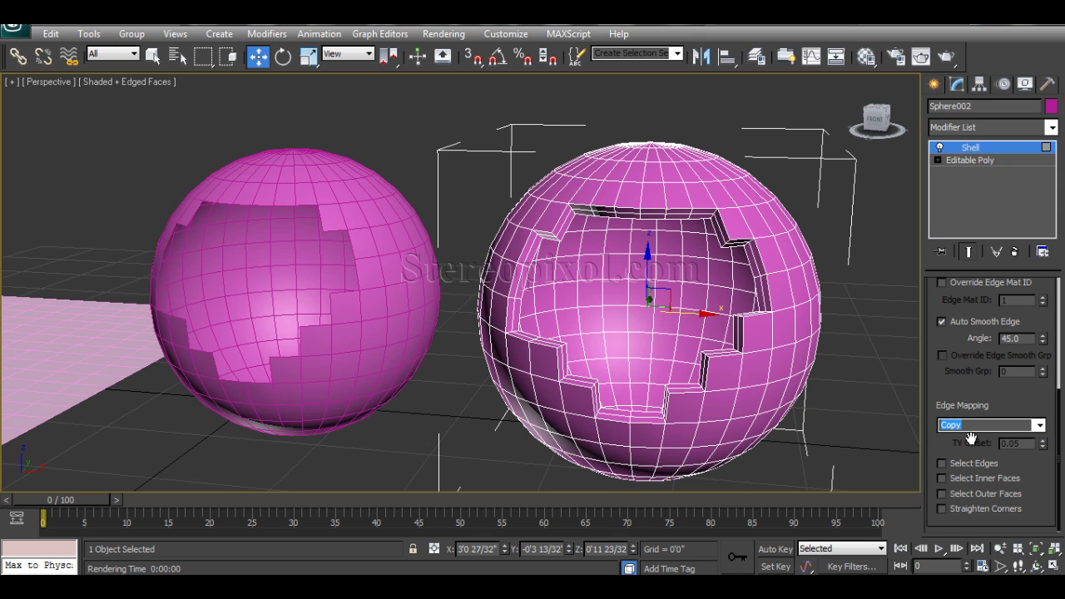
{"action": "left_click", "coordinate": [1039, 426]}
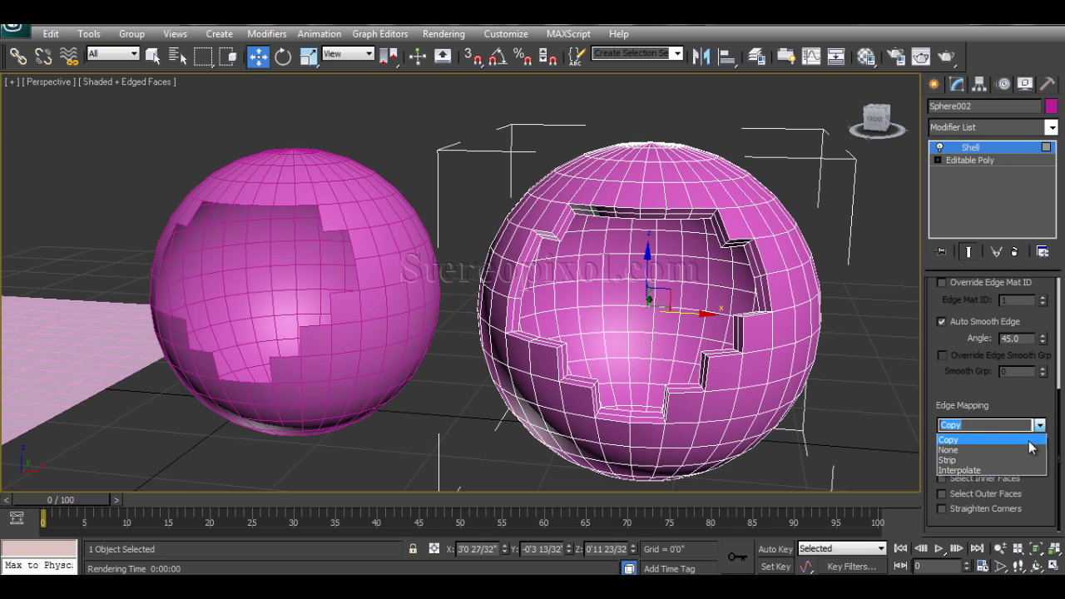
{"action": "left_click", "coordinate": [1030, 442]}
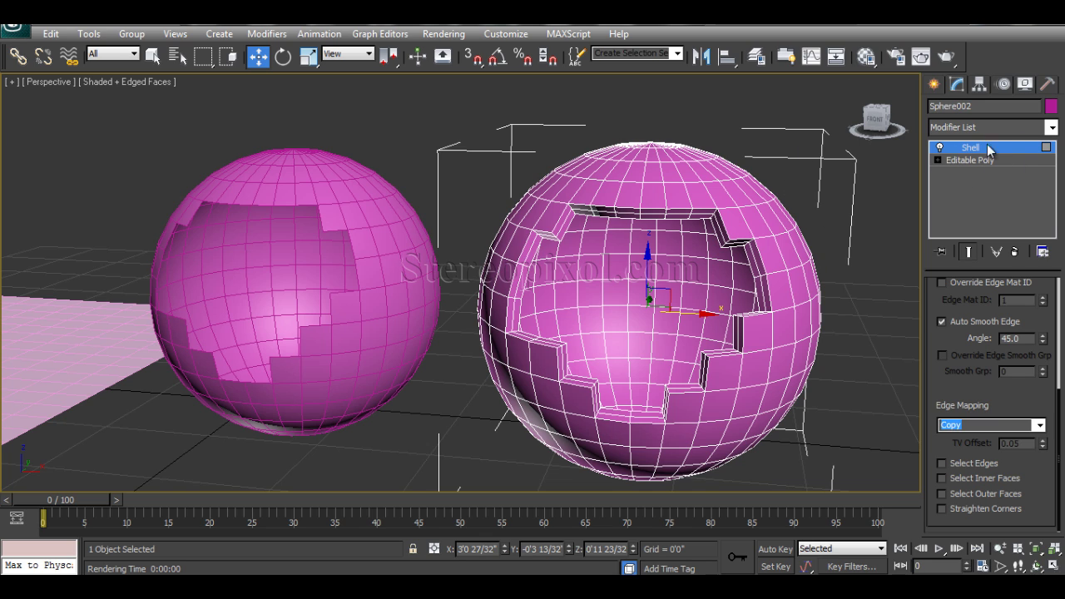
Switch the Shell's Edge Mapping to None and back to Strip
{"action": "left_click", "coordinate": [1039, 425]}
{"action": "left_click", "coordinate": [1038, 449]}
{"action": "left_click", "coordinate": [1033, 425]}
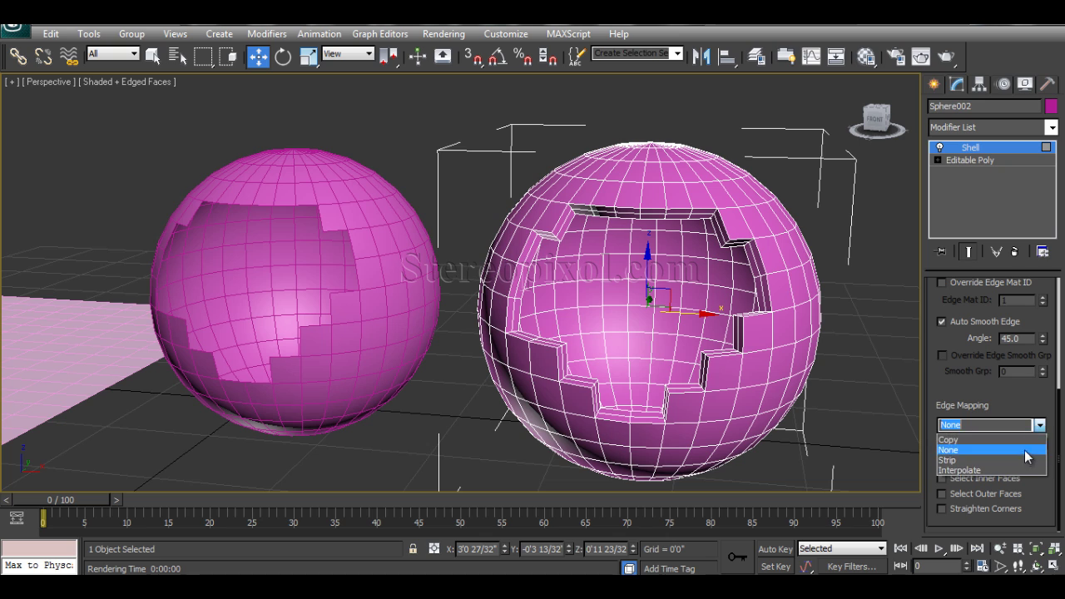
{"action": "left_click", "coordinate": [1024, 455]}
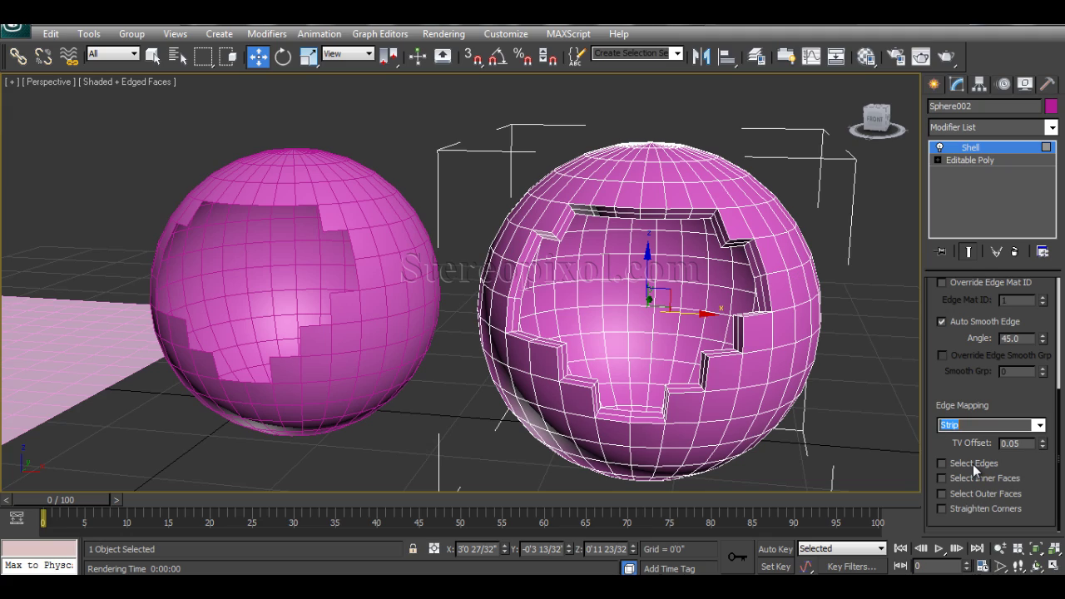
Set the Shell's Edge Mapping to Interpolate for the copied sphere's rim
{"action": "scroll", "coordinate": [801, 290], "scroll_direction": "up", "scroll_amount": 5}
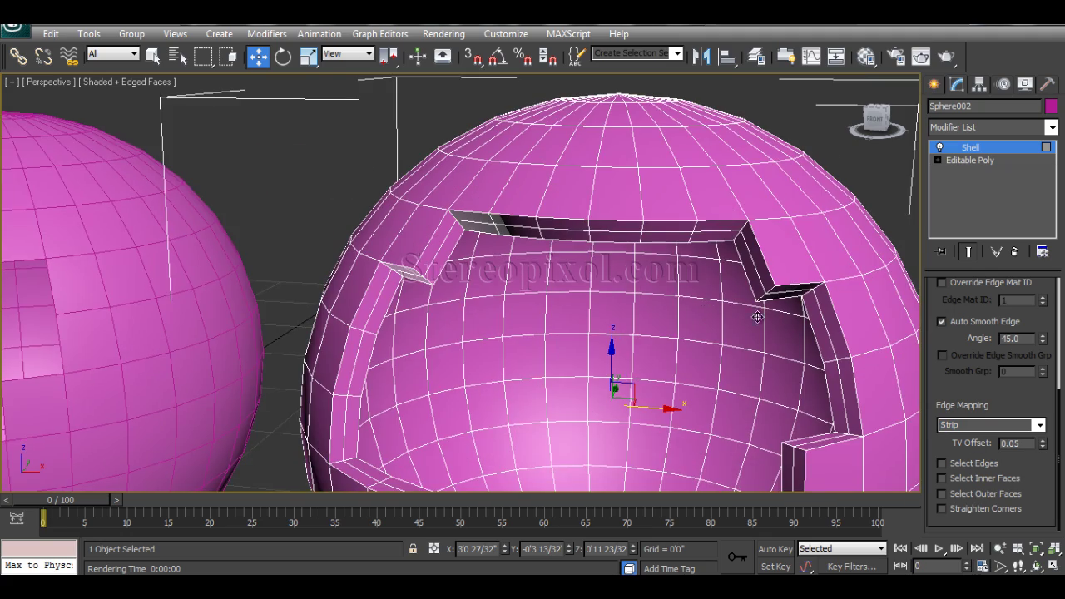
{"action": "middle_click_drag", "start_coordinate": [758, 316], "coordinate": [573, 265], "text": "alt"}
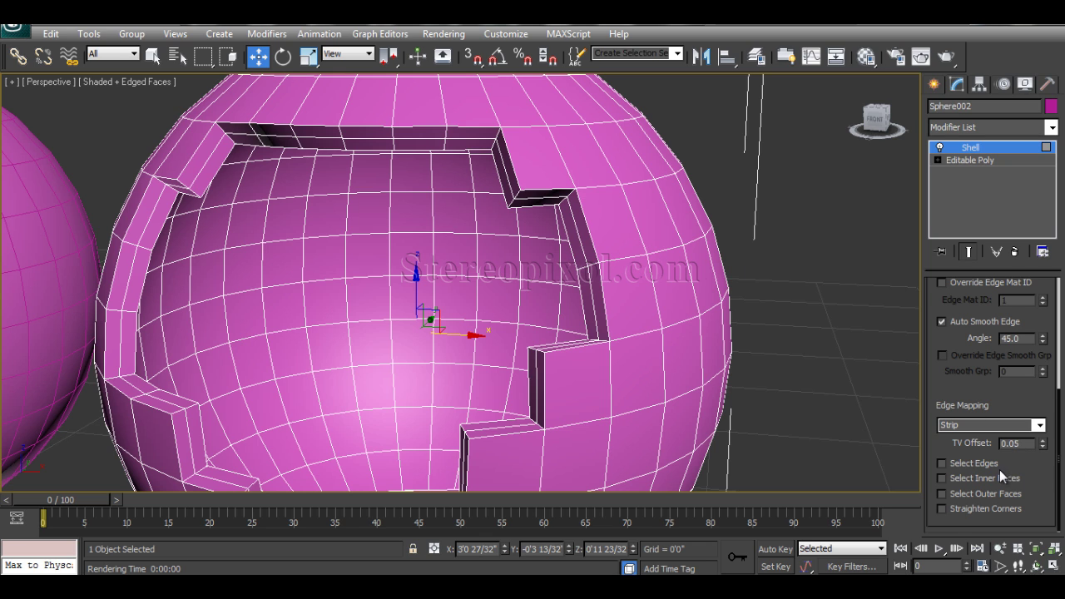
{"action": "left_click", "coordinate": [1032, 425]}
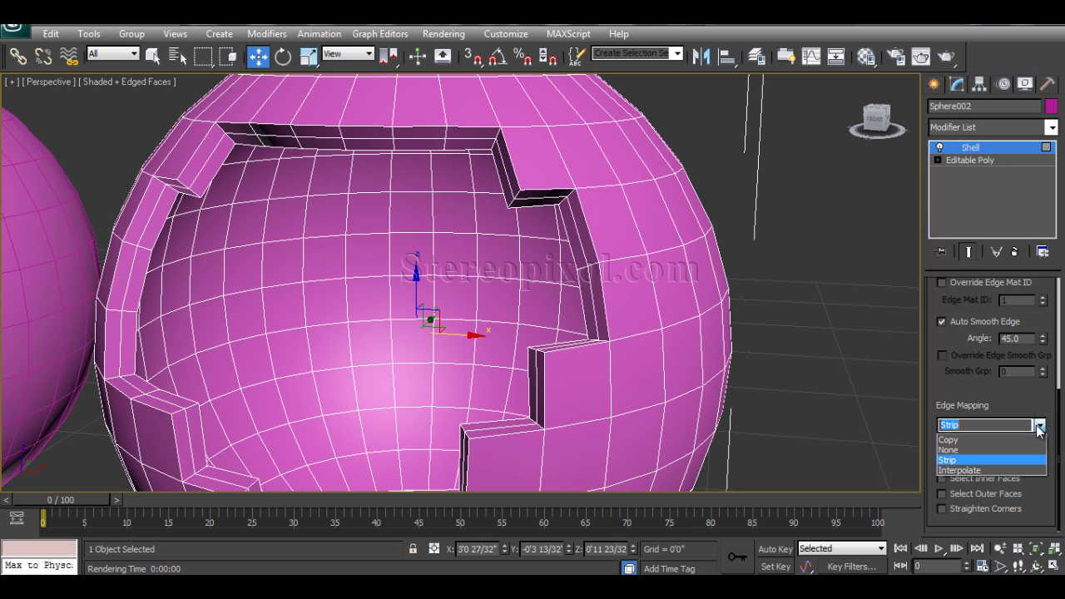
{"action": "left_click", "coordinate": [1029, 471]}
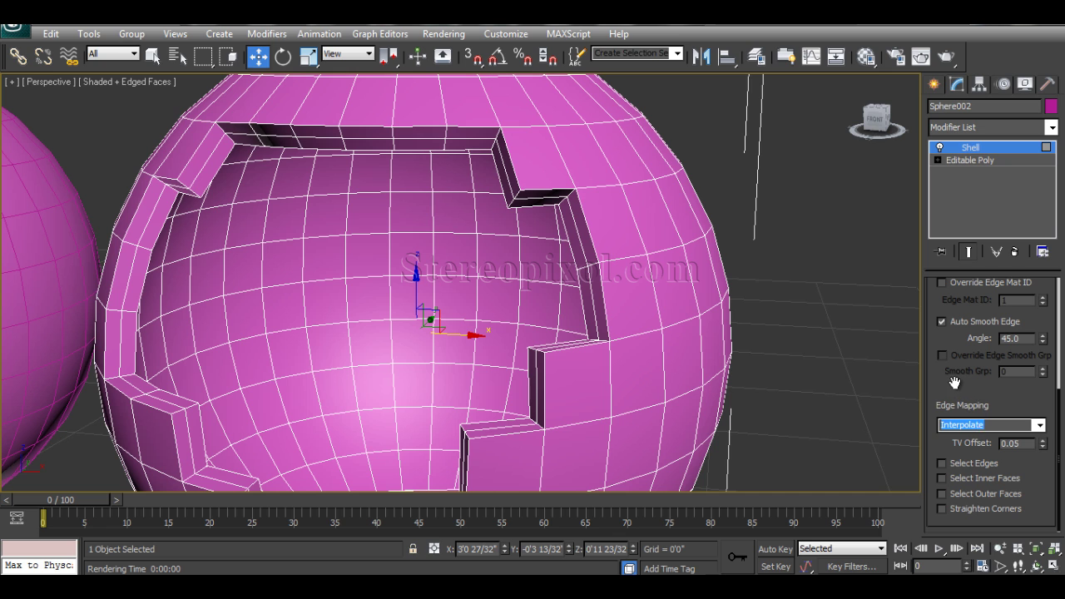
Toggle the Shell's Select Edges, Select Inner Faces and Select Outer Faces options on and off in turn
{"action": "left_click_drag", "start_coordinate": [955, 383], "coordinate": [963, 429]}
{"action": "scroll", "coordinate": [735, 361], "scroll_direction": "down", "scroll_amount": 5}
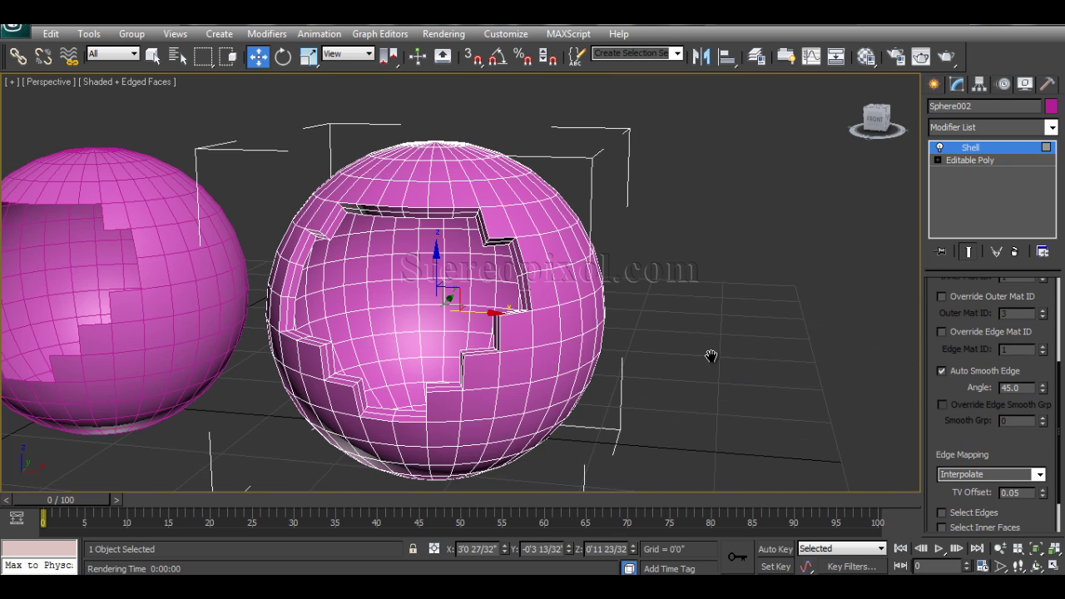
{"action": "middle_click_drag", "start_coordinate": [711, 357], "coordinate": [845, 333]}
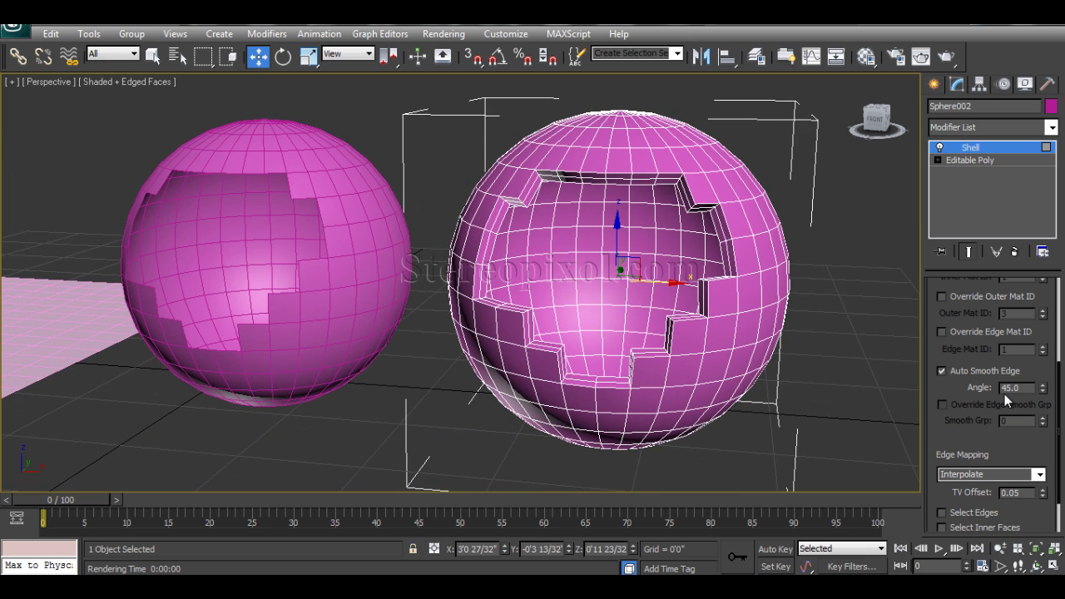
{"action": "left_click_drag", "start_coordinate": [949, 389], "coordinate": [963, 299]}
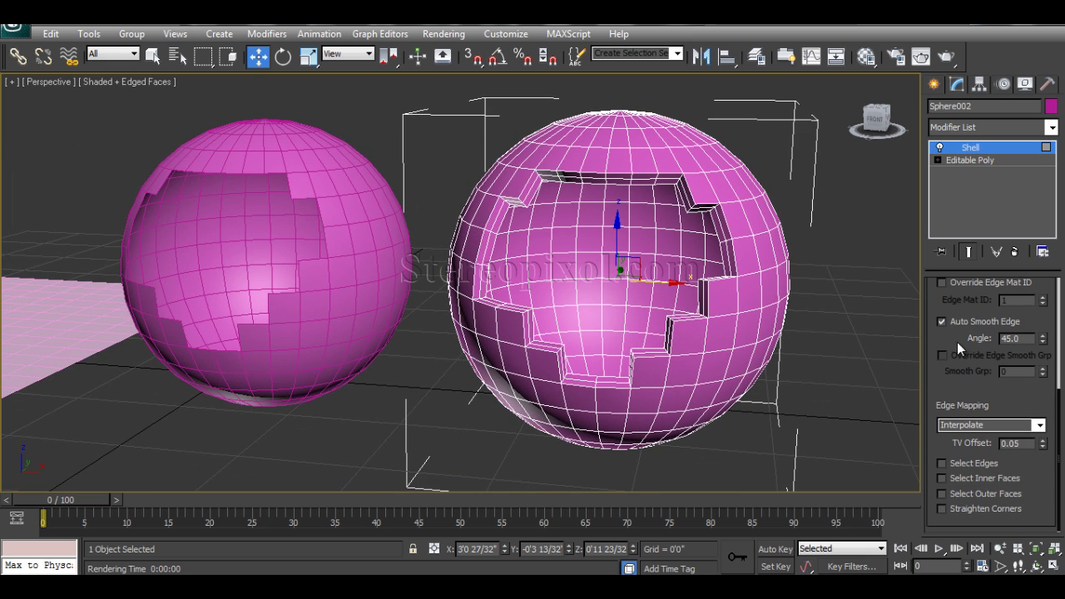
{"action": "left_click", "coordinate": [943, 464]}
{"action": "left_click", "coordinate": [975, 465]}
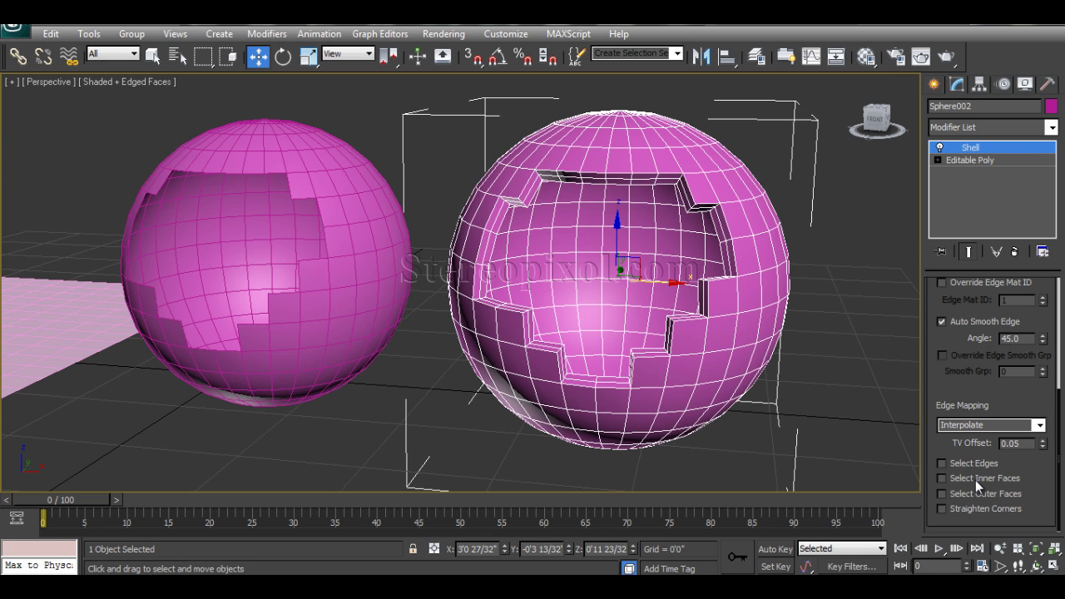
{"action": "left_click", "coordinate": [975, 480]}
{"action": "left_click", "coordinate": [975, 482]}
{"action": "left_click", "coordinate": [978, 495]}
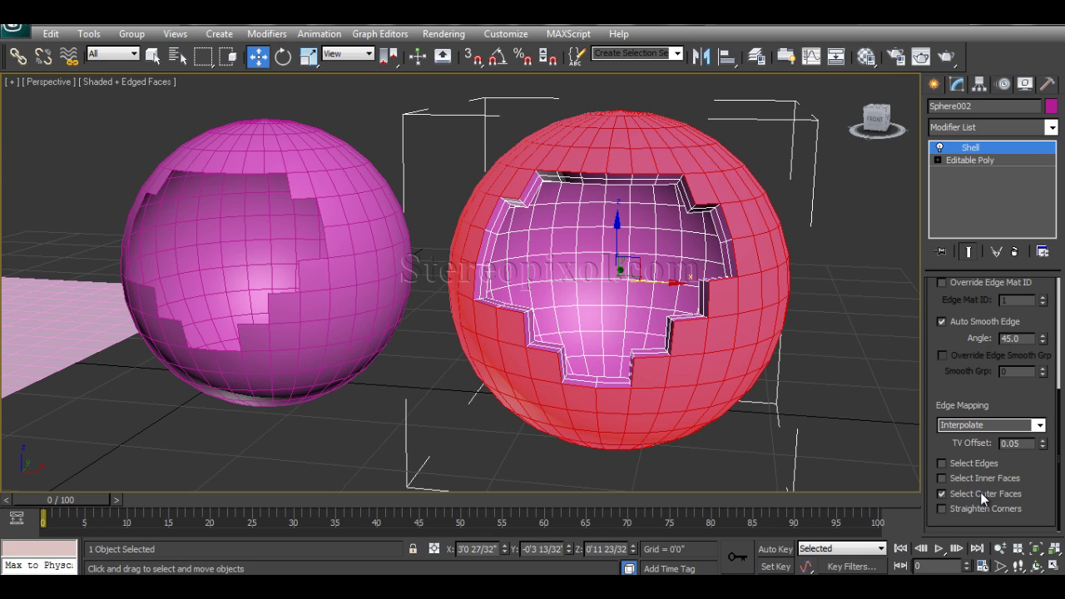
{"action": "left_click", "coordinate": [980, 494]}
Turn on Straighten Corners for the copied sphere's Shell
{"action": "left_click", "coordinate": [983, 509]}
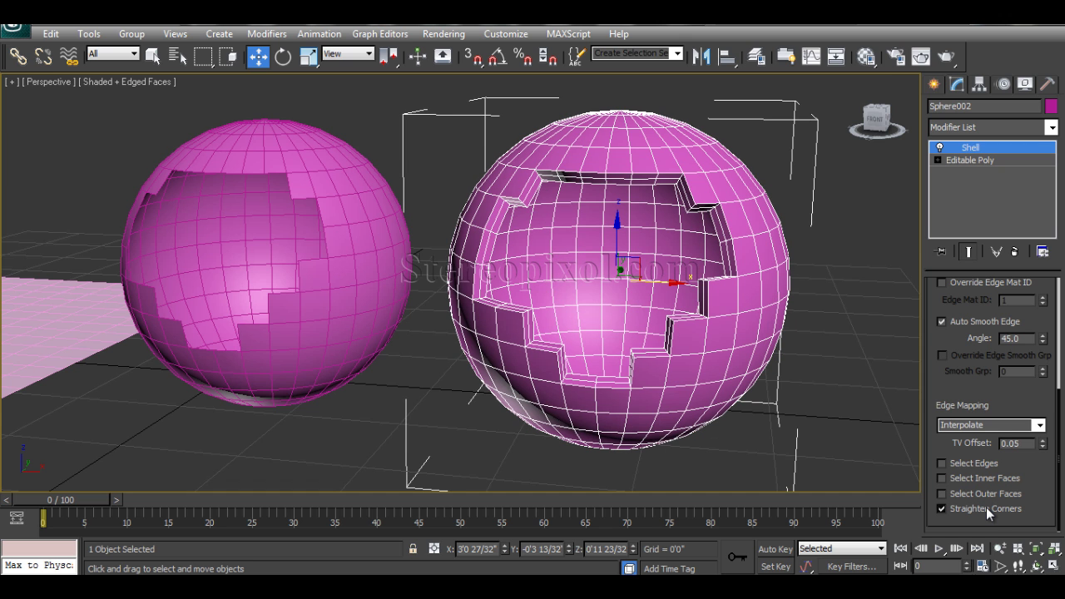
{"action": "left_click", "coordinate": [986, 507]}
{"action": "mouse_move", "coordinate": [804, 358]}
{"action": "middle_mouse_down", "text": "alt"}
{"action": "mouse_move", "coordinate": [659, 353]}
{"action": "mouse_move", "coordinate": [778, 378]}
{"action": "mouse_move", "coordinate": [849, 444]}
{"action": "mouse_move", "coordinate": [702, 295]}
{"action": "mouse_move", "coordinate": [873, 338]}
{"action": "mouse_move", "coordinate": [803, 386]}
{"action": "mouse_move", "coordinate": [875, 366]}
{"action": "mouse_move", "coordinate": [805, 356]}
{"action": "middle_mouse_up", "text": "alt"}
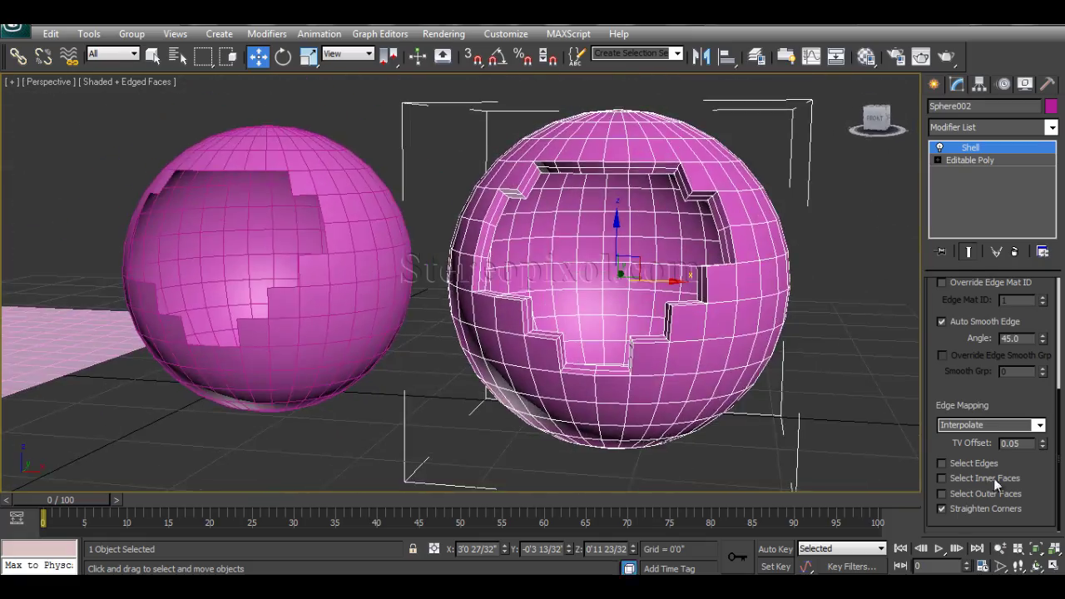
Enable Bevel Edges in the Shell parameters of the copied sphere
{"action": "scroll", "coordinate": [940, 359], "scroll_direction": "up", "scroll_amount": 5}
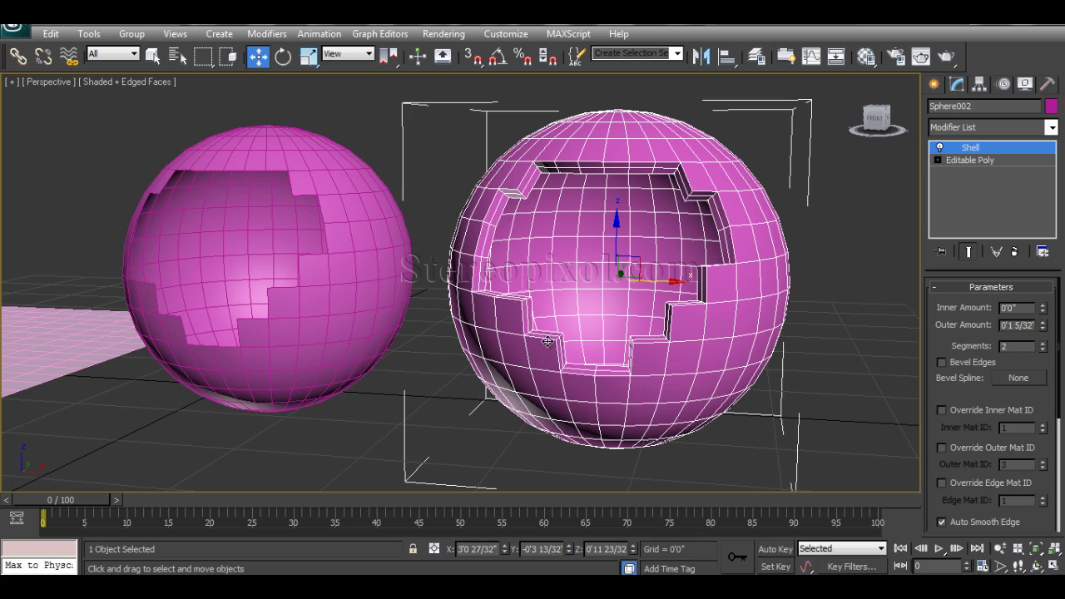
{"action": "middle_click_drag", "start_coordinate": [548, 341], "coordinate": [551, 368]}
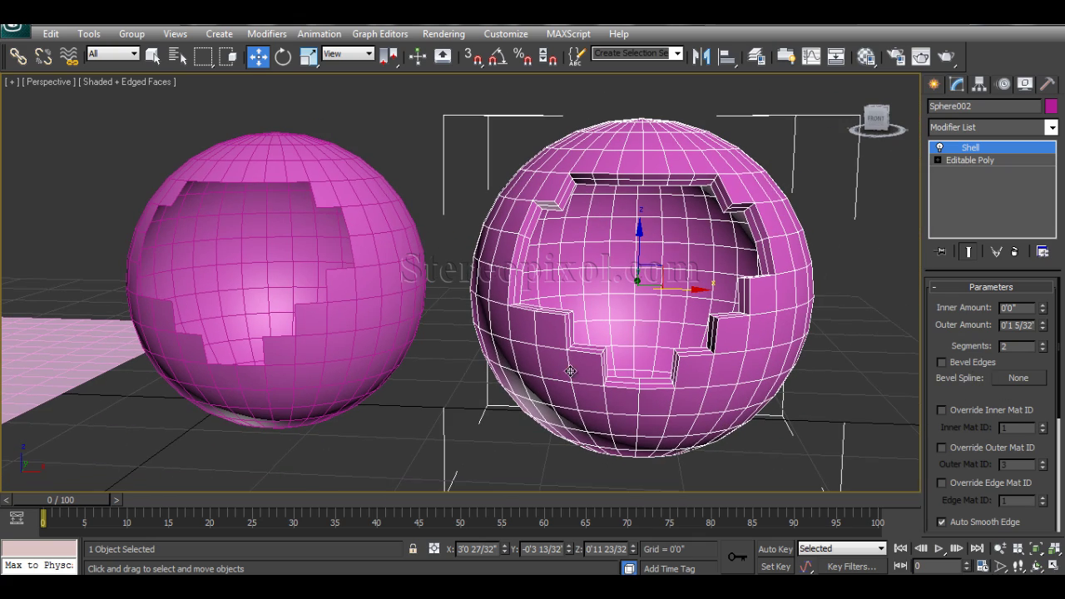
{"action": "left_click", "coordinate": [983, 363]}
Select the split flat plane beside the spheres and apply a Shell modifier to it
{"action": "middle_click_drag", "start_coordinate": [352, 347], "coordinate": [791, 336]}
{"action": "left_click", "coordinate": [417, 372]}
{"action": "middle_click_drag", "start_coordinate": [433, 394], "coordinate": [457, 394]}
{"action": "left_click", "coordinate": [999, 127]}
{"action": "type", "text": "sh"}
{"action": "key", "text": "Return"}
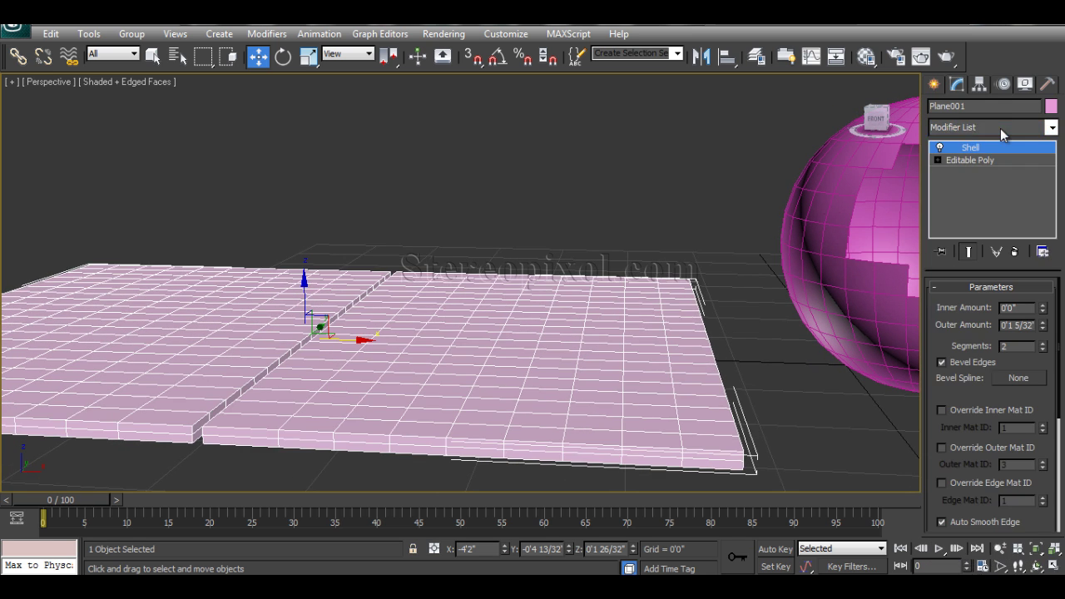
Examine the shelled plane's thickness and edge segments from several angles, along with the neighbouring spheres
{"action": "scroll", "coordinate": [462, 374], "scroll_direction": "up", "scroll_amount": 2}
{"action": "middle_click_drag", "start_coordinate": [432, 382], "coordinate": [535, 295]}
{"action": "middle_click_drag", "start_coordinate": [495, 353], "coordinate": [492, 339], "text": "alt"}
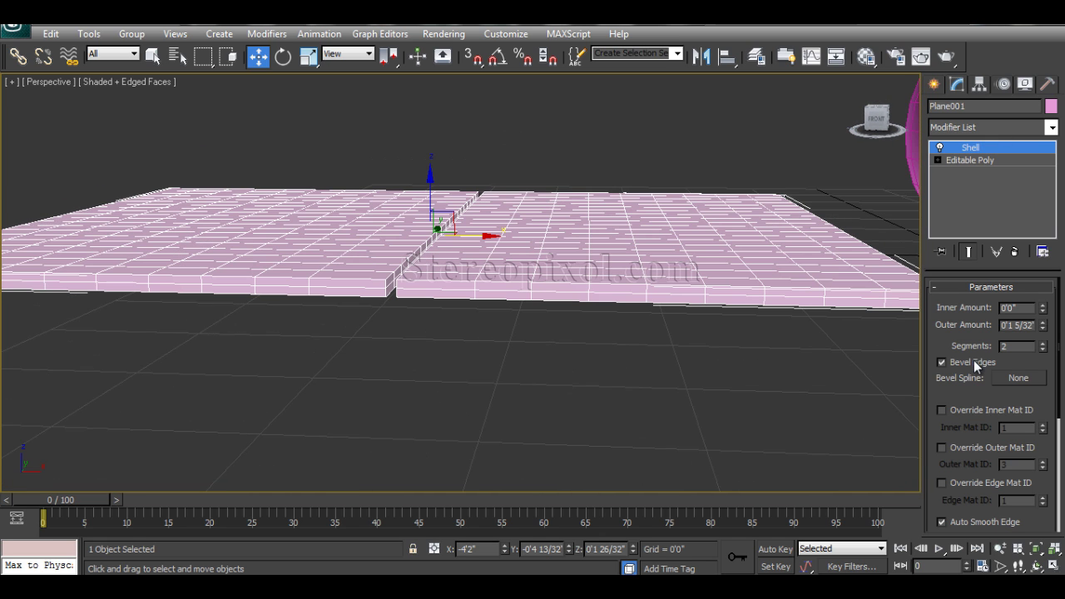
{"action": "middle_click_drag", "start_coordinate": [424, 281], "coordinate": [433, 275], "text": "alt"}
{"action": "middle_click_drag", "start_coordinate": [535, 291], "coordinate": [542, 327], "text": "alt"}
{"action": "middle_click_drag", "start_coordinate": [563, 376], "coordinate": [527, 306], "text": "alt"}
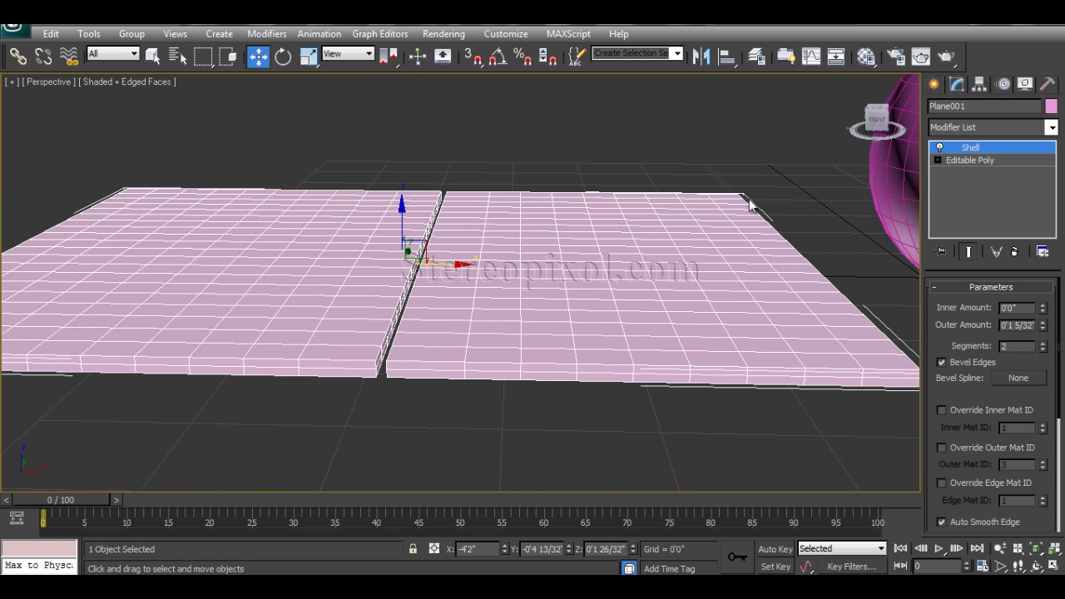
{"action": "middle_click_drag", "start_coordinate": [754, 207], "coordinate": [589, 236]}
{"action": "scroll", "coordinate": [590, 236], "scroll_direction": "down", "scroll_amount": 3}
{"action": "middle_click_drag", "start_coordinate": [687, 290], "coordinate": [567, 337], "text": "alt"}
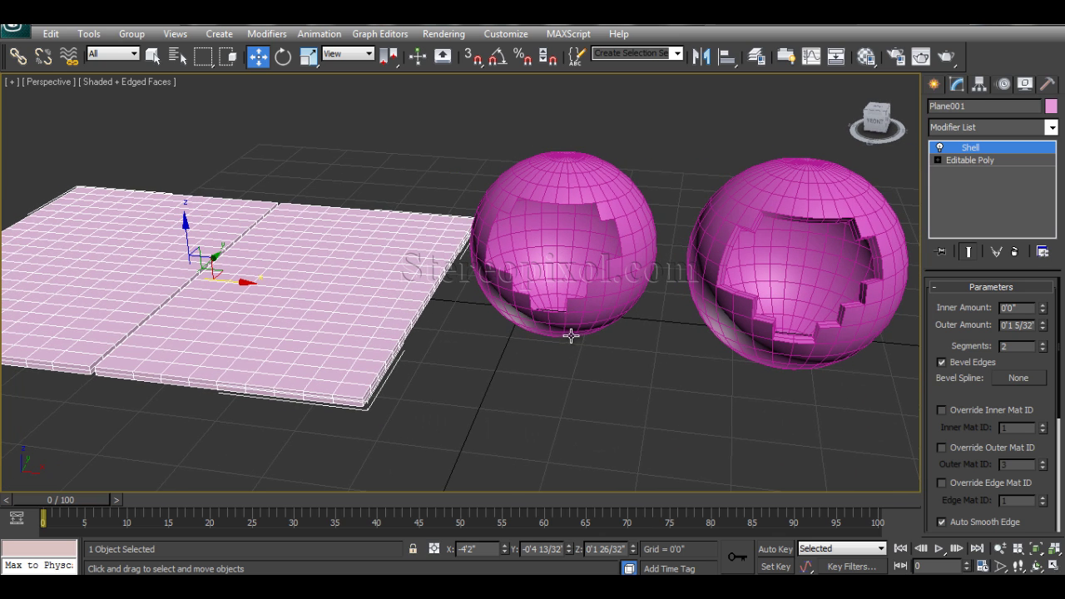
Switch to a maximized Top view with empty space beside the plane and spheres
{"action": "key", "text": "alt+w"}
{"action": "right_click", "coordinate": [329, 238]}
{"action": "key", "text": "alt+w"}
{"action": "middle_click_drag", "start_coordinate": [456, 287], "coordinate": [387, 239]}
{"action": "scroll", "coordinate": [453, 258], "scroll_direction": "up", "scroll_amount": 2}
{"action": "middle_click_drag", "start_coordinate": [492, 267], "coordinate": [485, 284]}
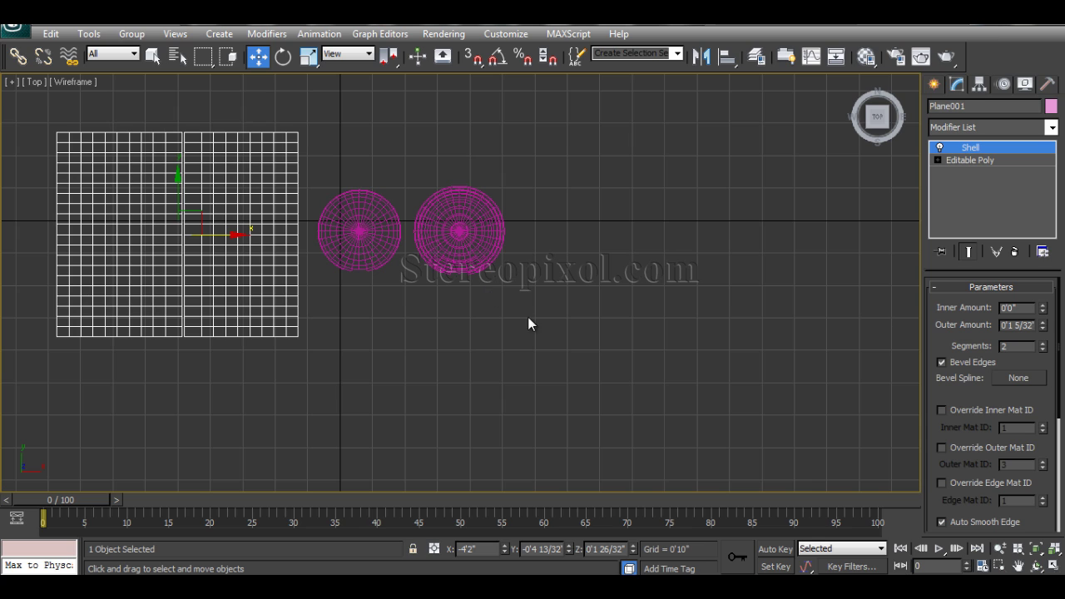
Draw an open S-shaped Line spline with four vertices in the empty space beside the spheres
{"action": "left_click", "coordinate": [934, 84]}
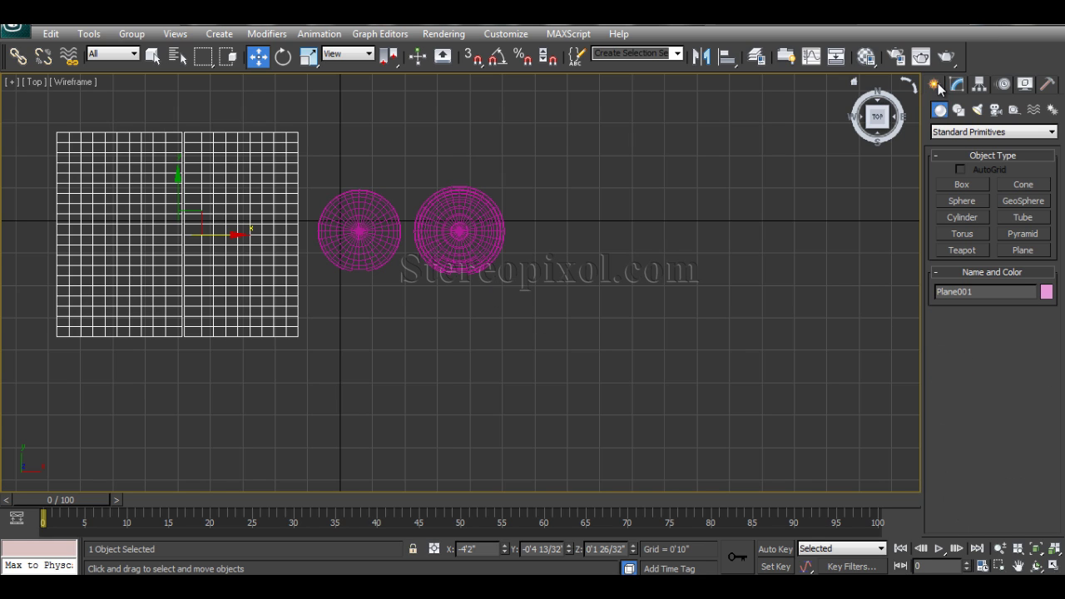
{"action": "left_click", "coordinate": [958, 110]}
{"action": "middle_click_drag", "start_coordinate": [640, 268], "coordinate": [561, 324]}
{"action": "left_click", "coordinate": [958, 198]}
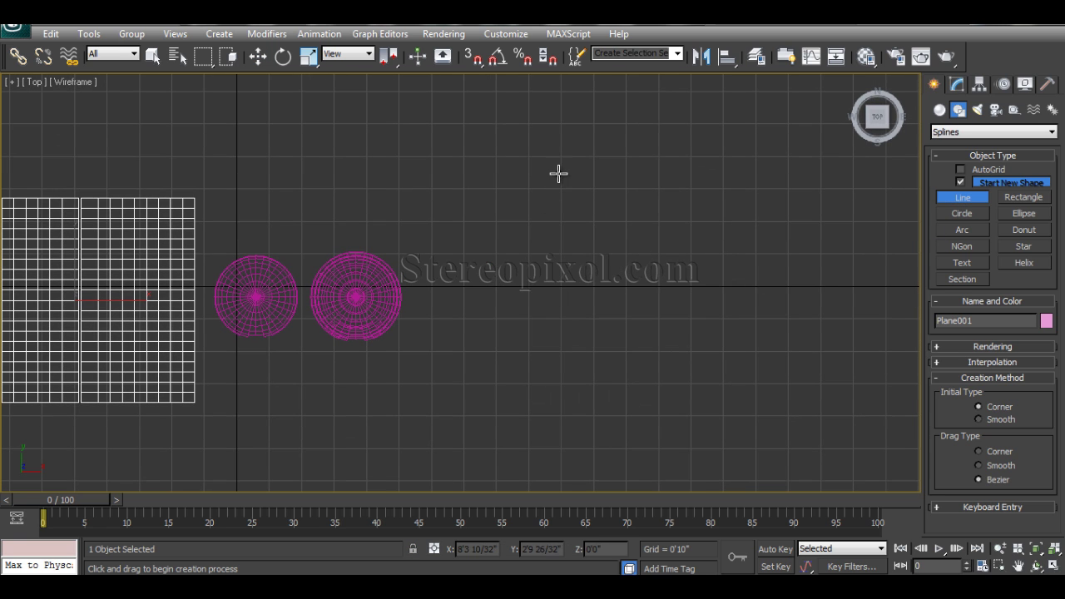
{"action": "left_click", "coordinate": [560, 171]}
{"action": "mouse_move", "coordinate": [545, 200]}
{"action": "left_mouse_down"}
{"action": "mouse_move", "coordinate": [547, 226]}
{"action": "mouse_move", "coordinate": [549, 211]}
{"action": "left_mouse_up"}
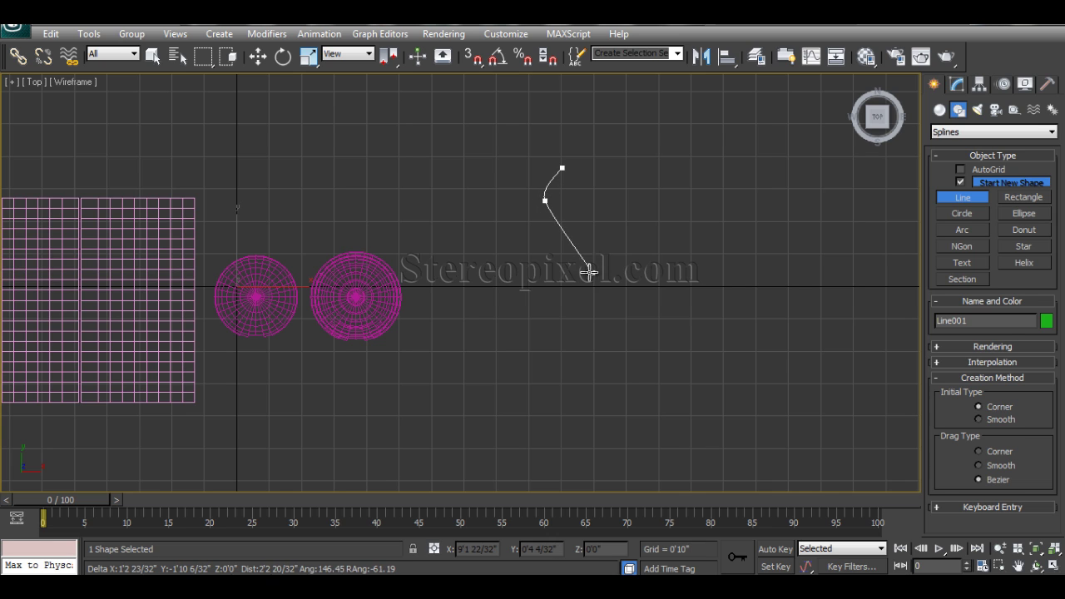
{"action": "left_click_drag", "start_coordinate": [586, 277], "coordinate": [587, 295]}
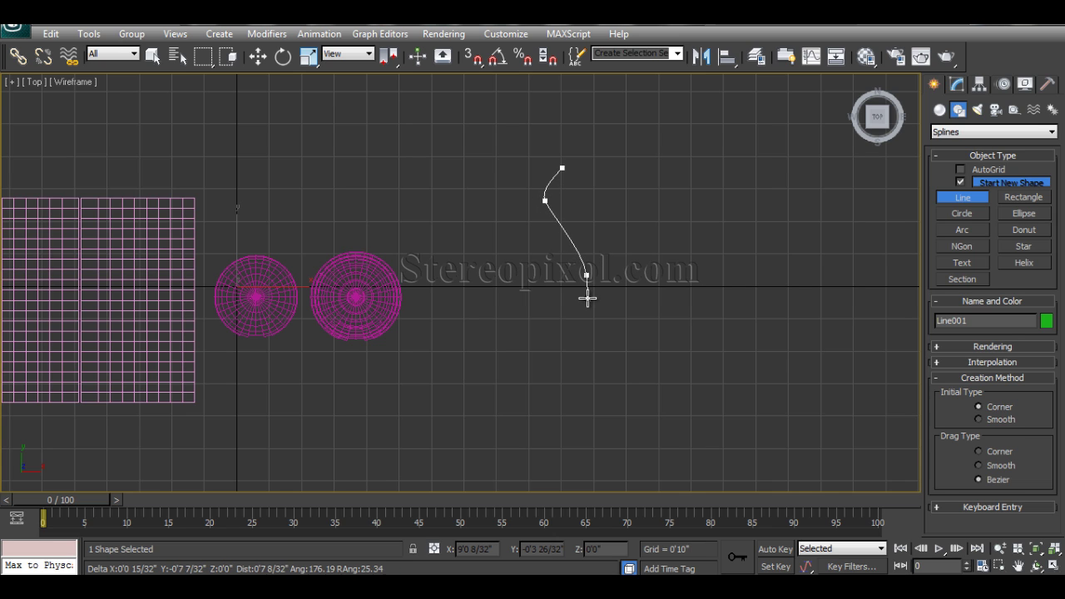
{"action": "left_click", "coordinate": [588, 304]}
{"action": "right_click", "coordinate": [724, 314]}
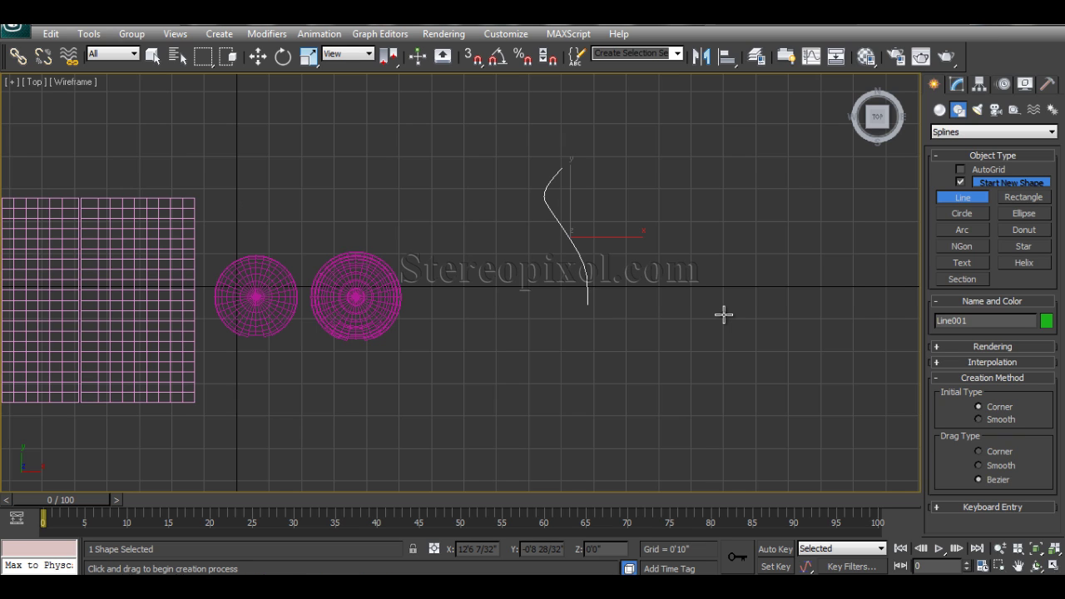
{"action": "right_click", "coordinate": [723, 313]}
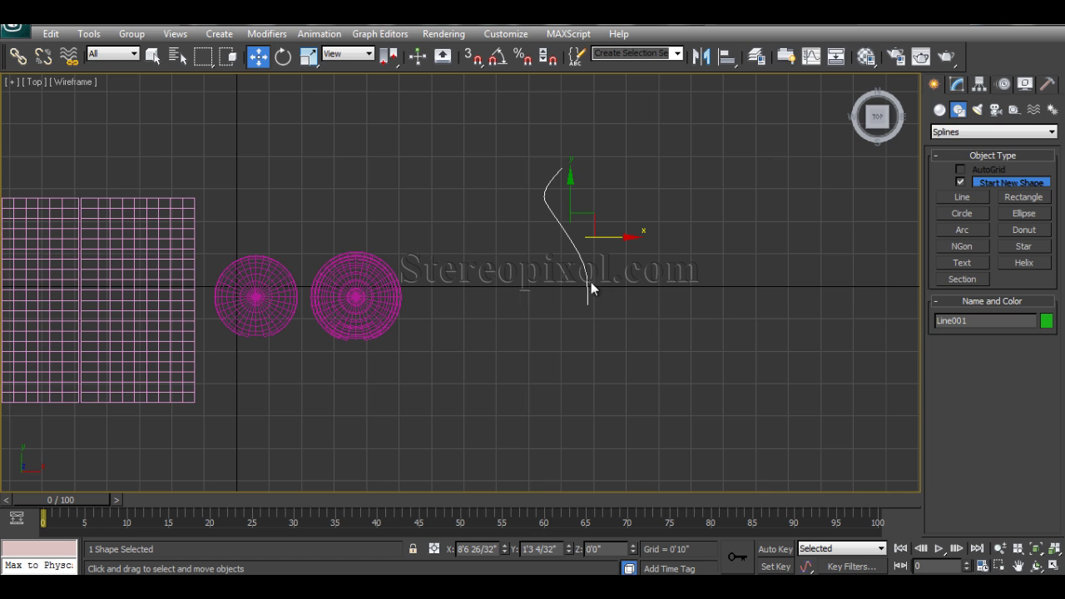
Reshape the line by moving its two lower vertices slightly up and lengthening the second vertex's Bezier handles
{"action": "left_click", "coordinate": [958, 84]}
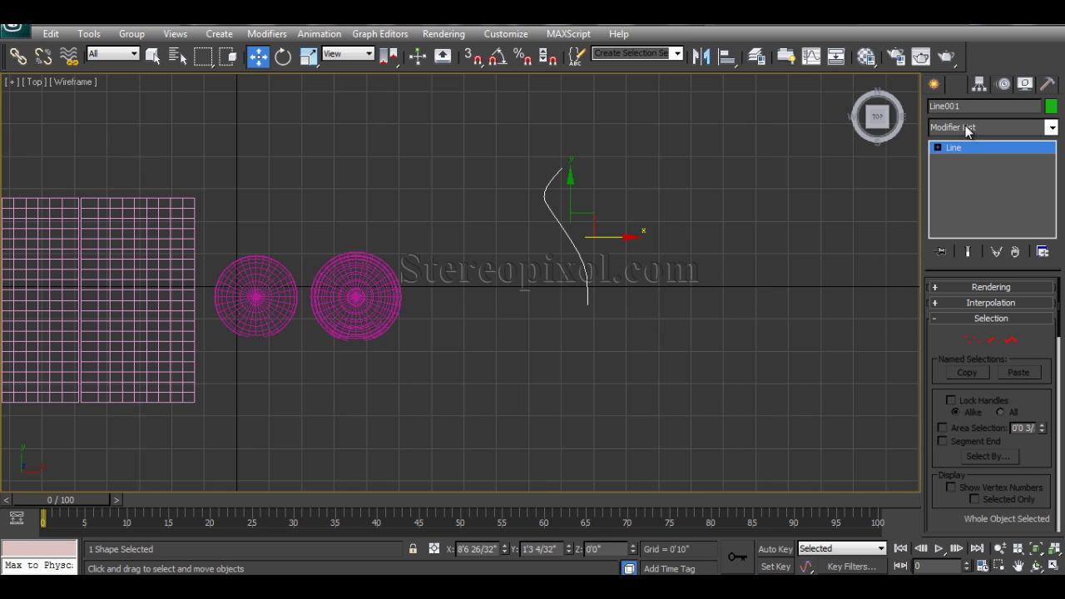
{"action": "left_click", "coordinate": [972, 339]}
{"action": "scroll", "coordinate": [687, 268], "scroll_direction": "up", "scroll_amount": 3}
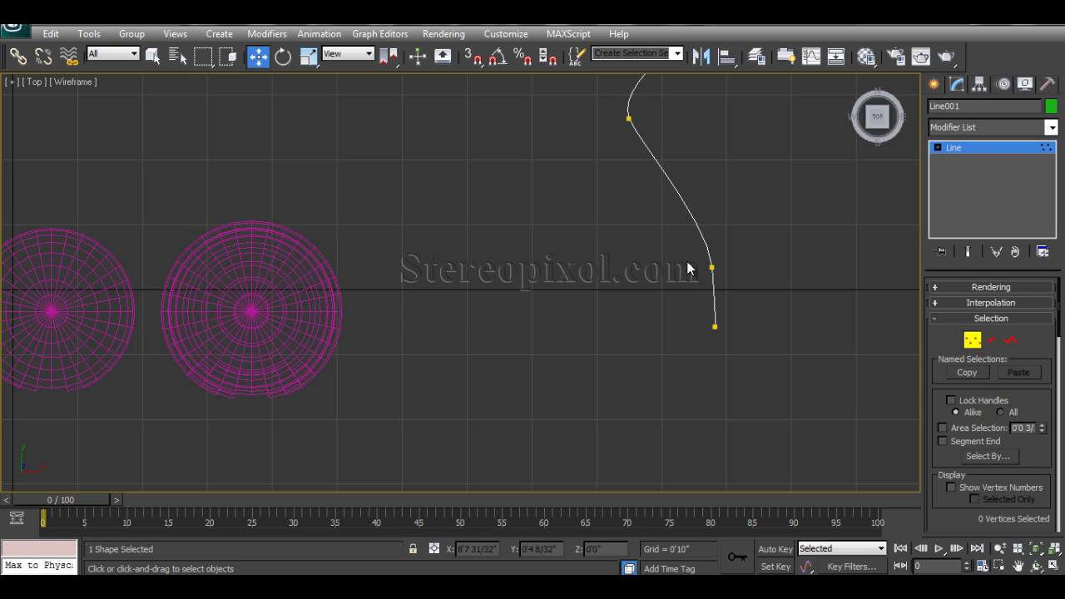
{"action": "middle_click_drag", "start_coordinate": [728, 292], "coordinate": [636, 361]}
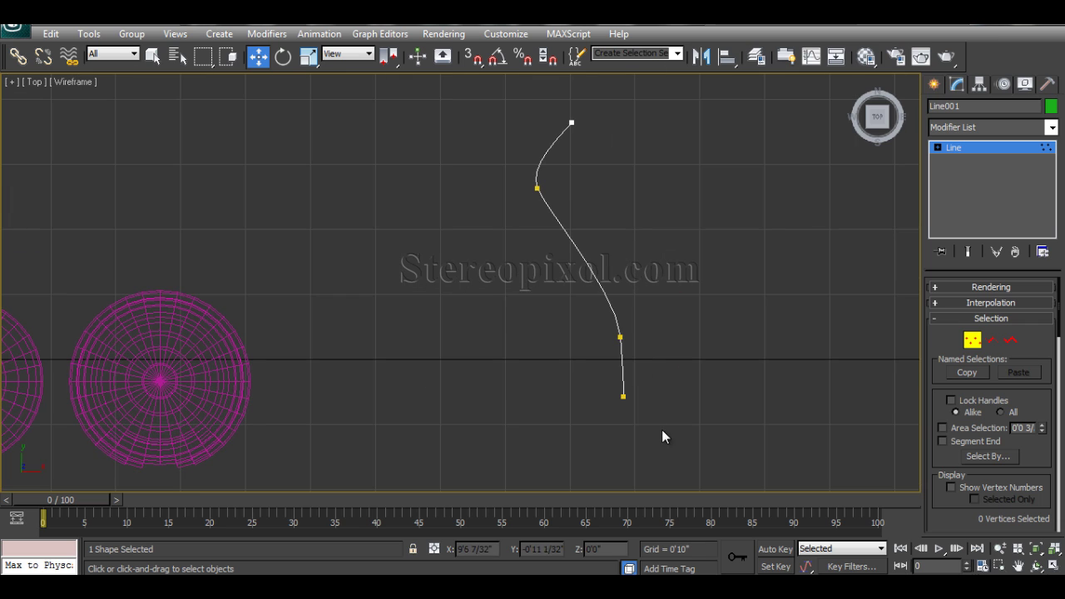
{"action": "left_click_drag", "start_coordinate": [662, 433], "coordinate": [564, 311]}
{"action": "left_click_drag", "start_coordinate": [641, 313], "coordinate": [641, 289]}
{"action": "left_click", "coordinate": [537, 188]}
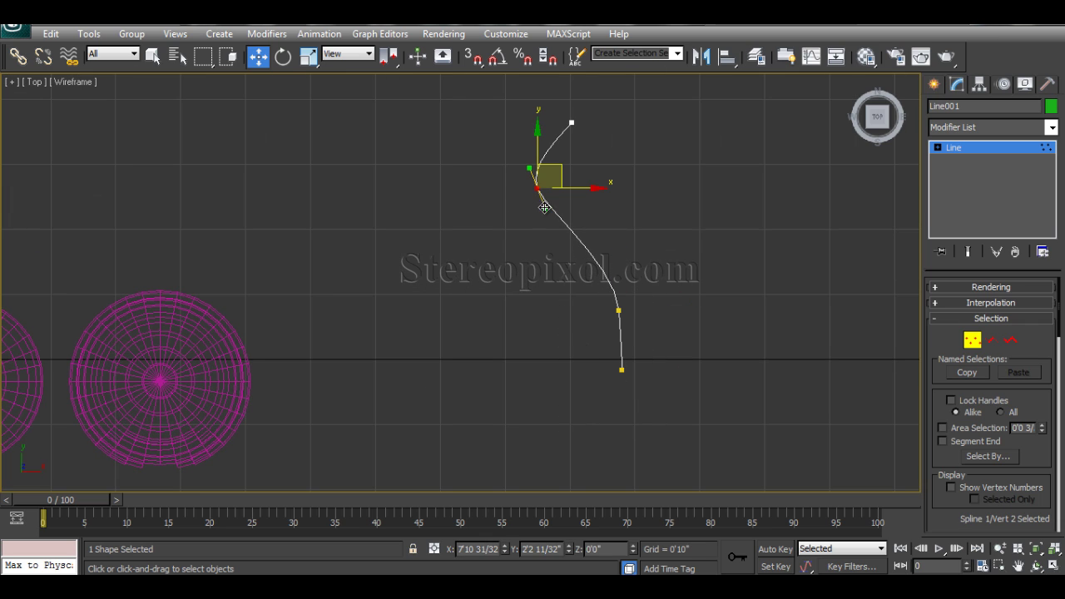
{"action": "left_click_drag", "start_coordinate": [542, 206], "coordinate": [548, 237]}
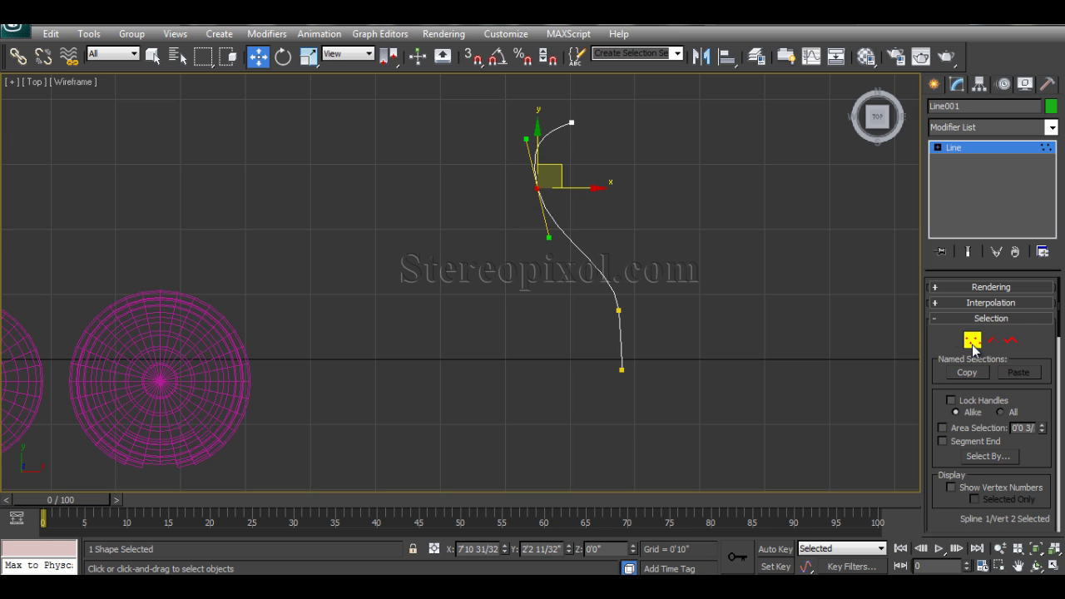
{"action": "left_click", "coordinate": [973, 340]}
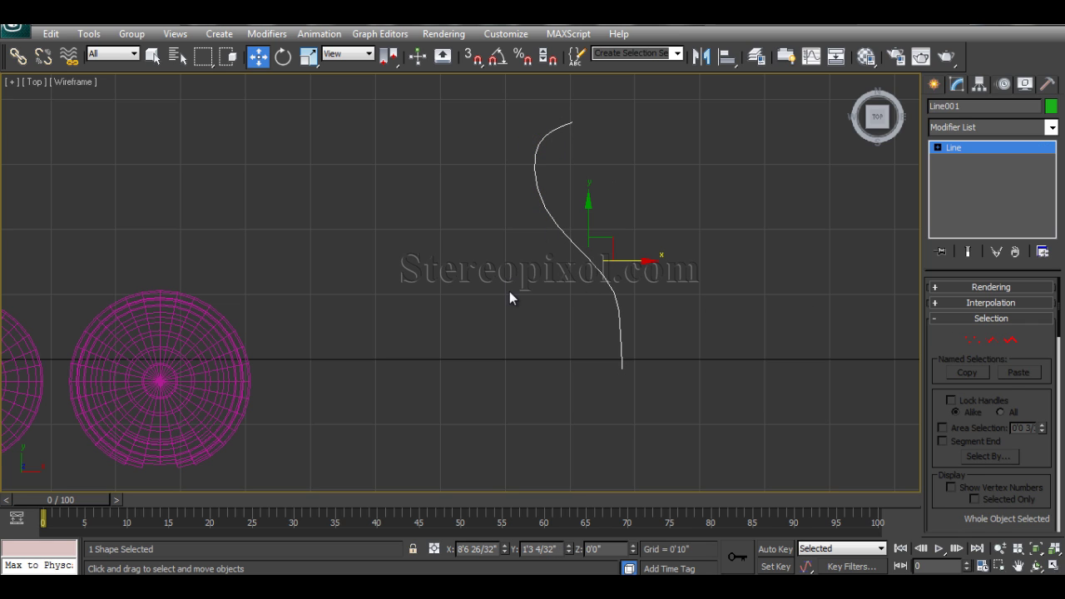
Select the shelled sphere in the Perspective view and assign the drawn curve as its Shell's Bevel Spline
{"action": "key", "text": "alt+w"}
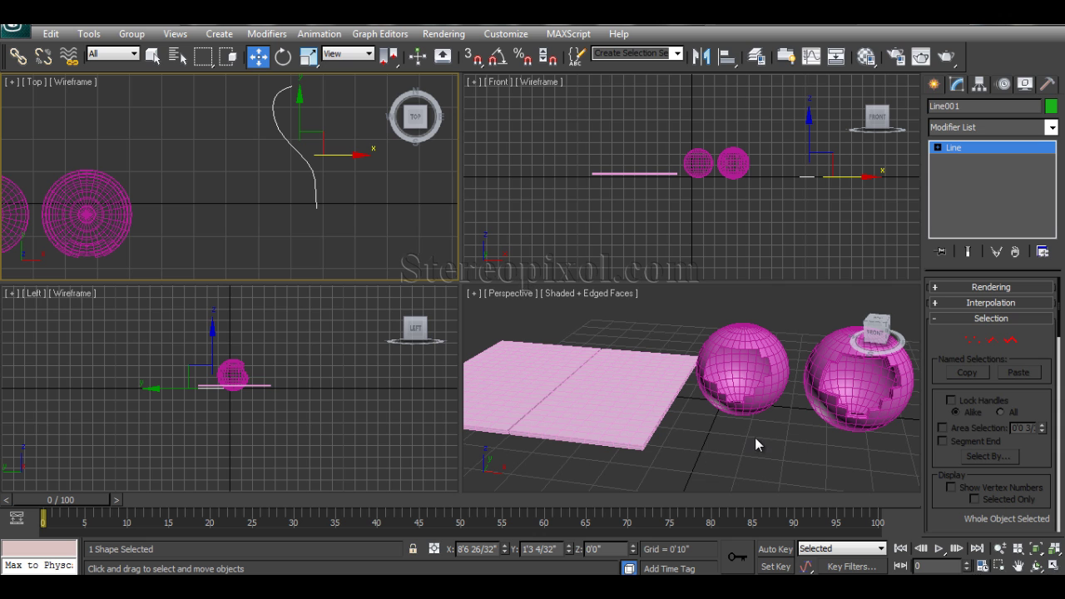
{"action": "middle_click_drag", "start_coordinate": [754, 439], "coordinate": [720, 370], "text": "alt"}
{"action": "left_click", "coordinate": [714, 350]}
{"action": "key", "text": "alt+w"}
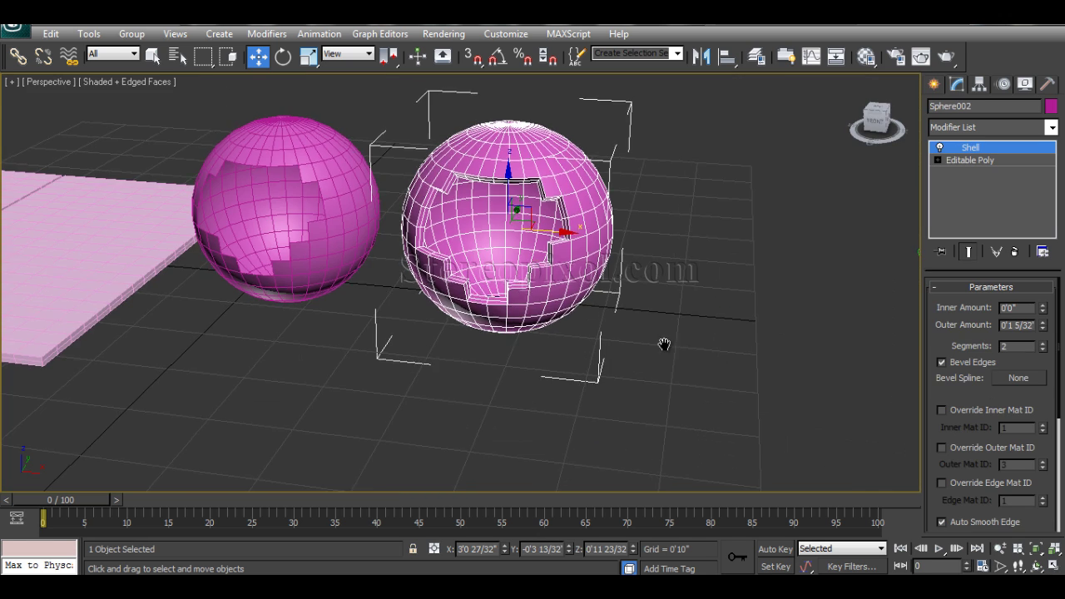
{"action": "middle_click_drag", "start_coordinate": [647, 398], "coordinate": [1042, 428]}
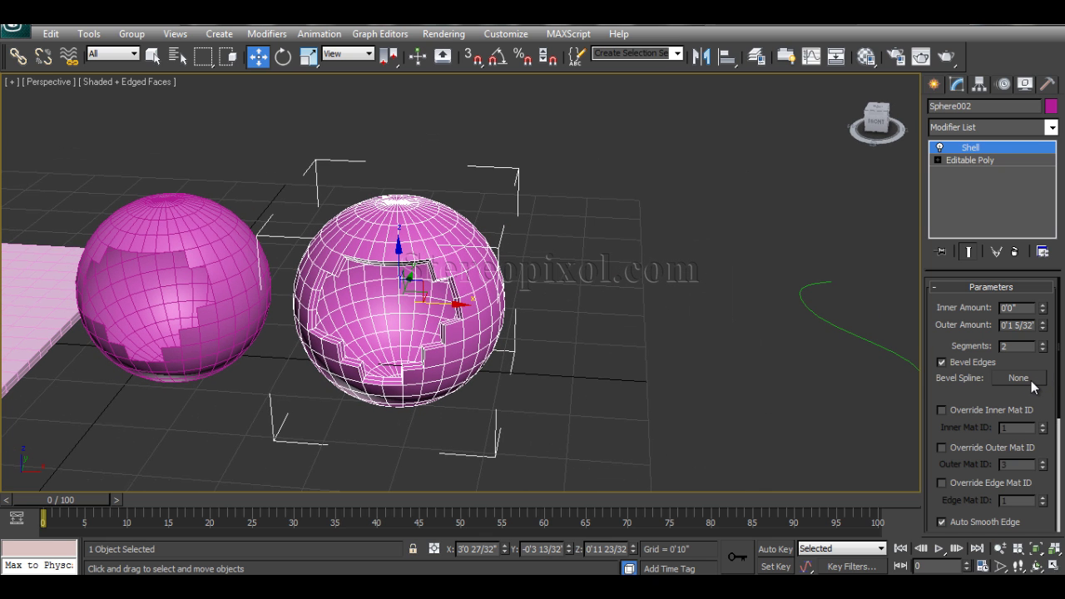
{"action": "left_click", "coordinate": [1024, 379]}
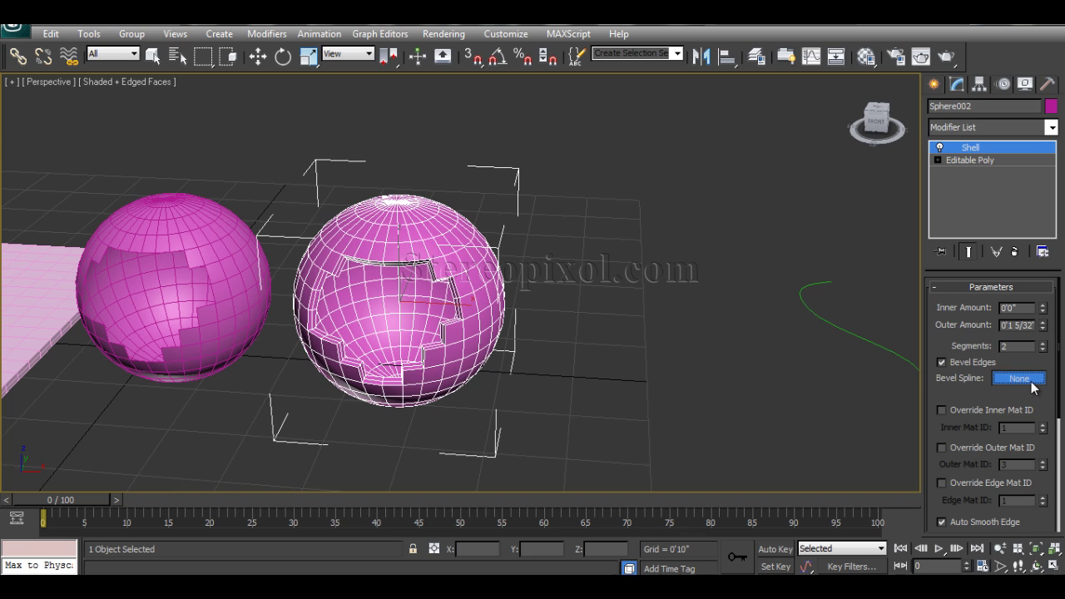
{"action": "left_click", "coordinate": [827, 322]}
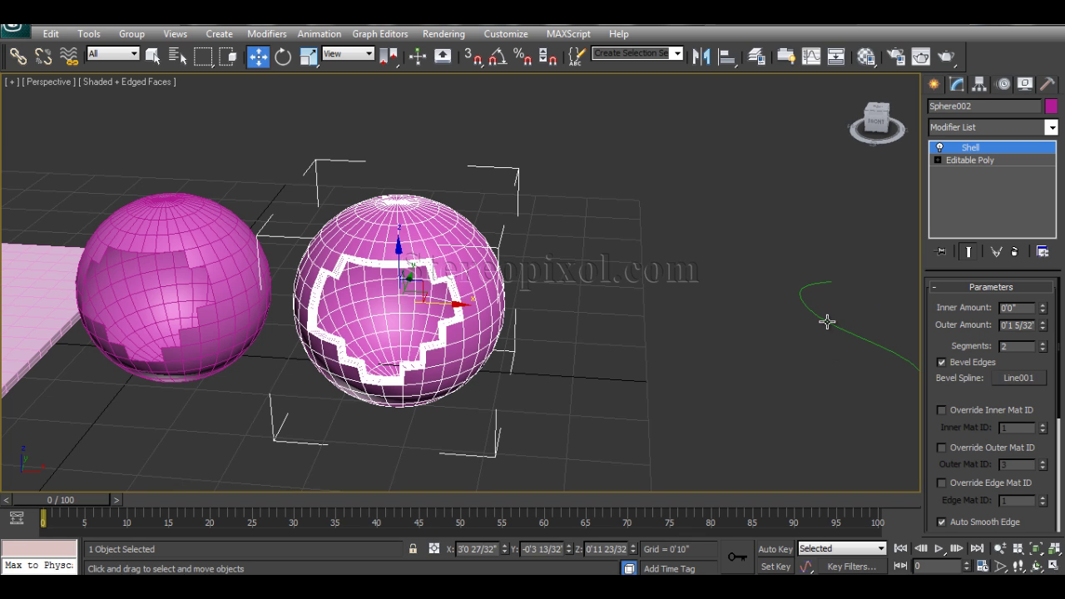
Inspect the bevelled rim profile of the shelled sphere's opening up close from the front, below and side
{"action": "scroll", "coordinate": [568, 377], "scroll_direction": "up", "scroll_amount": 8}
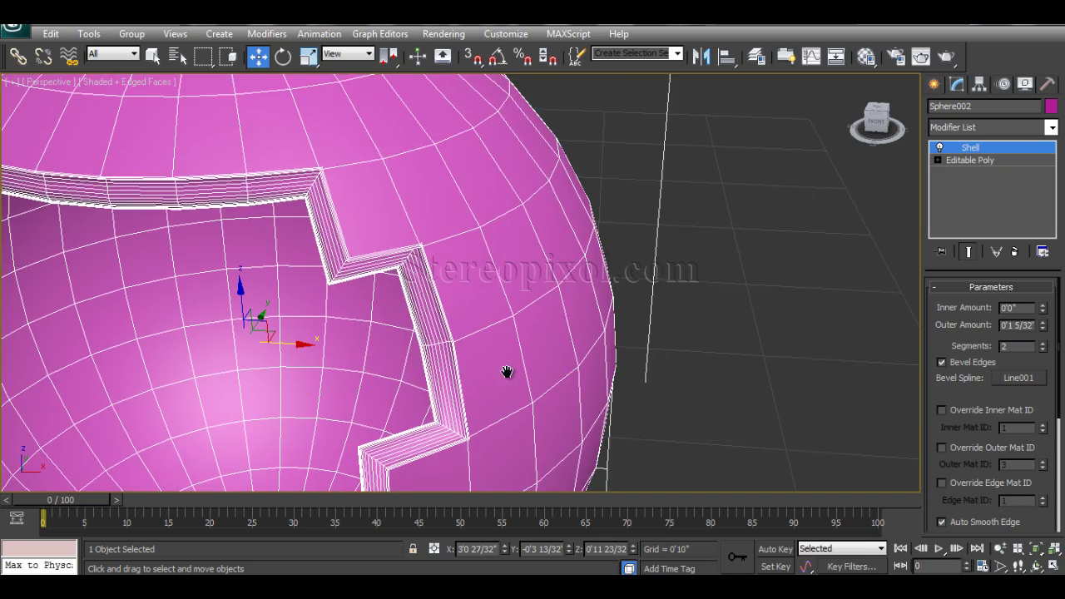
{"action": "middle_click_drag", "start_coordinate": [530, 365], "coordinate": [538, 298], "text": "alt"}
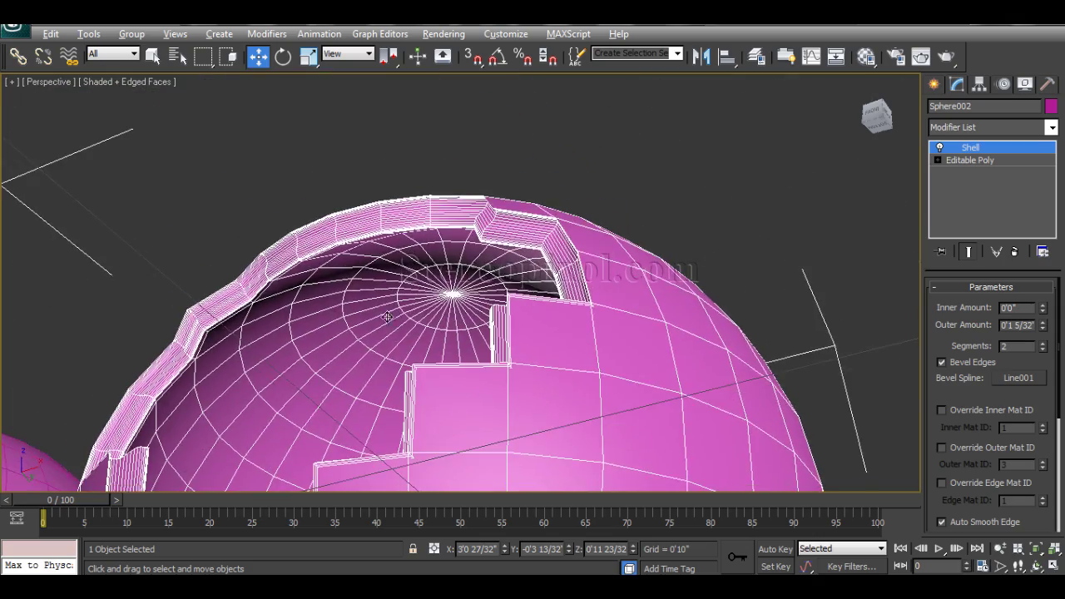
{"action": "middle_click_drag", "start_coordinate": [385, 319], "coordinate": [264, 352], "text": "alt"}
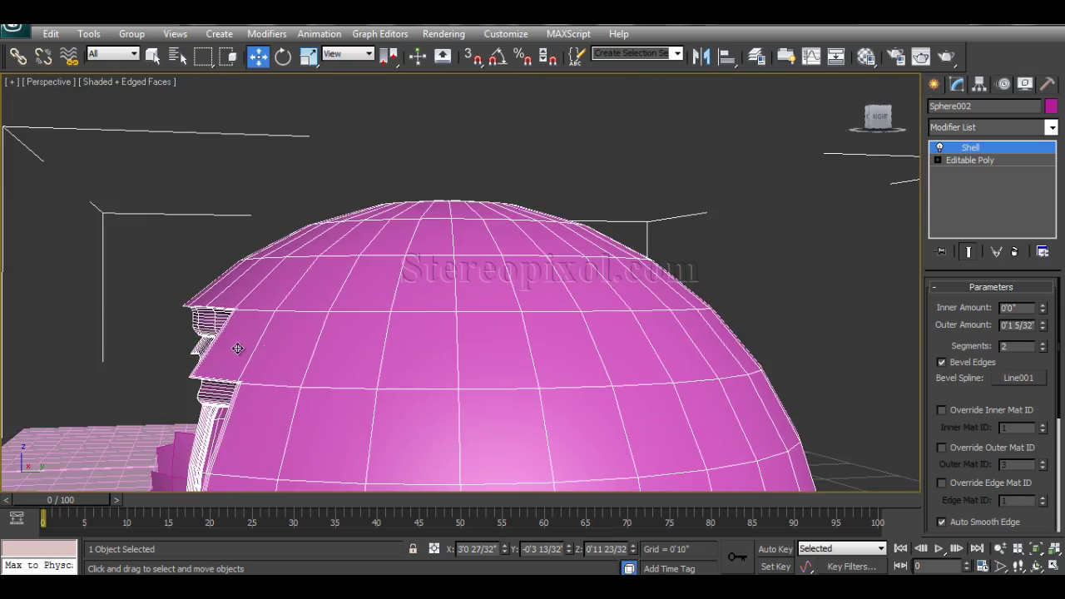
{"action": "scroll", "coordinate": [238, 349], "scroll_direction": "up", "scroll_amount": 3}
{"action": "middle_click_drag", "start_coordinate": [237, 349], "coordinate": [409, 296]}
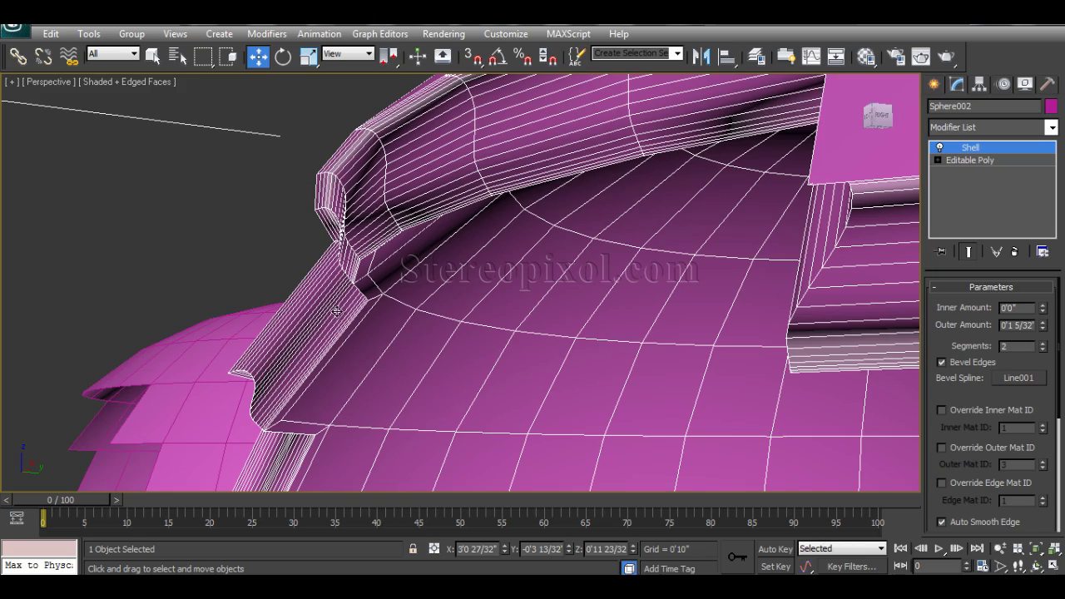
Select the shelled plane in the Perspective view and assign the drawn curve as its Shell's Bevel Spline
{"action": "scroll", "coordinate": [339, 312], "scroll_direction": "down", "scroll_amount": 10}
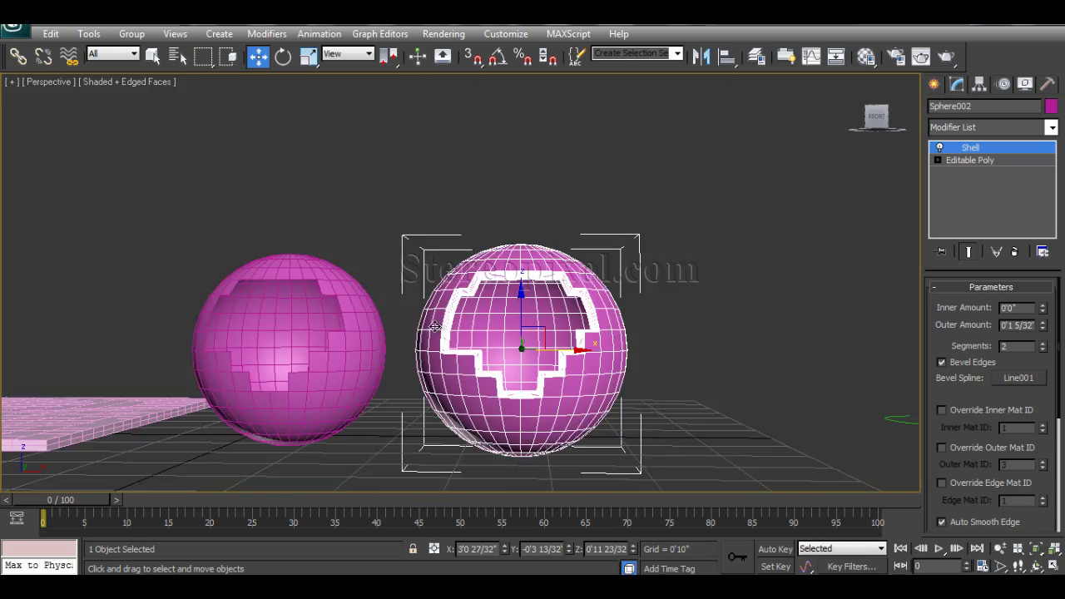
{"action": "middle_click_drag", "start_coordinate": [363, 294], "coordinate": [529, 294]}
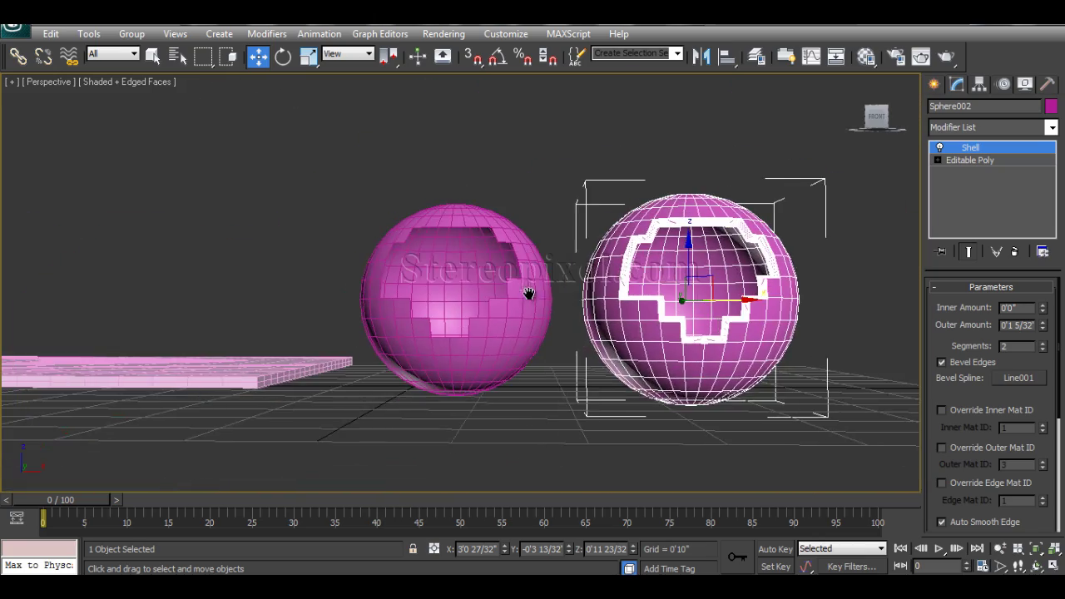
{"action": "middle_click_drag", "start_coordinate": [349, 392], "coordinate": [349, 414], "text": "alt"}
{"action": "middle_click_drag", "start_coordinate": [284, 369], "coordinate": [471, 330]}
{"action": "middle_click_drag", "start_coordinate": [414, 382], "coordinate": [503, 379], "text": "alt"}
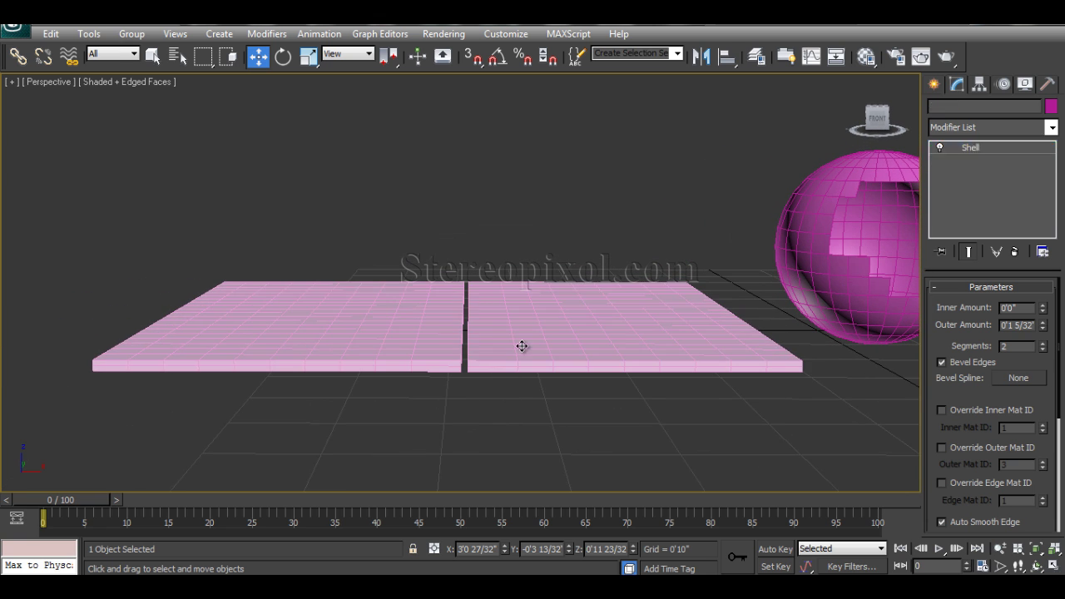
{"action": "left_click", "coordinate": [521, 345]}
{"action": "scroll", "coordinate": [528, 342], "scroll_direction": "up", "scroll_amount": 1}
{"action": "scroll", "coordinate": [505, 369], "scroll_direction": "up", "scroll_amount": 3}
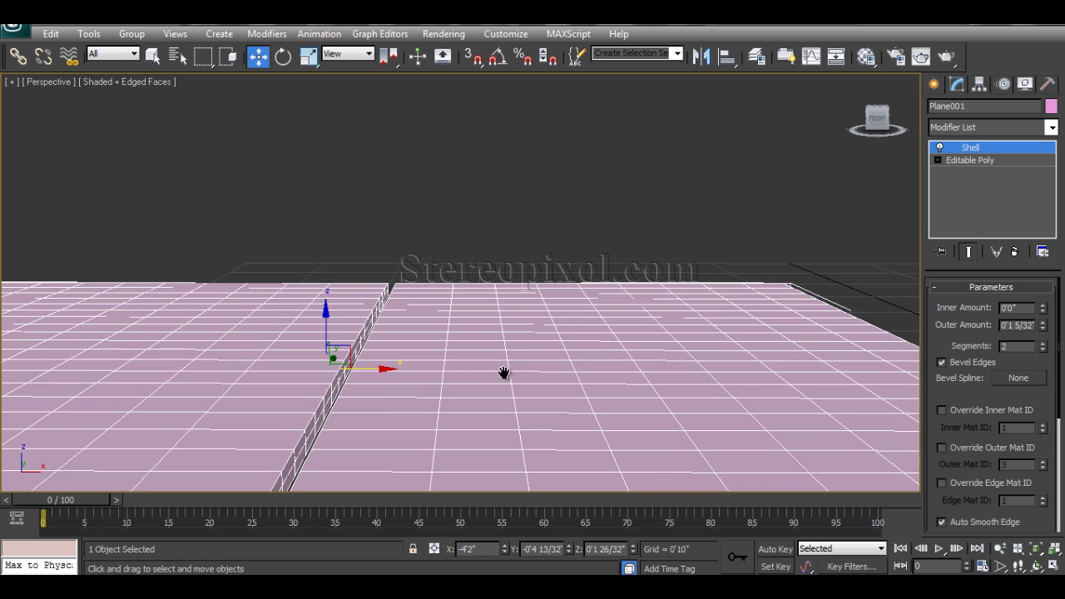
{"action": "middle_click_drag", "start_coordinate": [507, 368], "coordinate": [572, 292]}
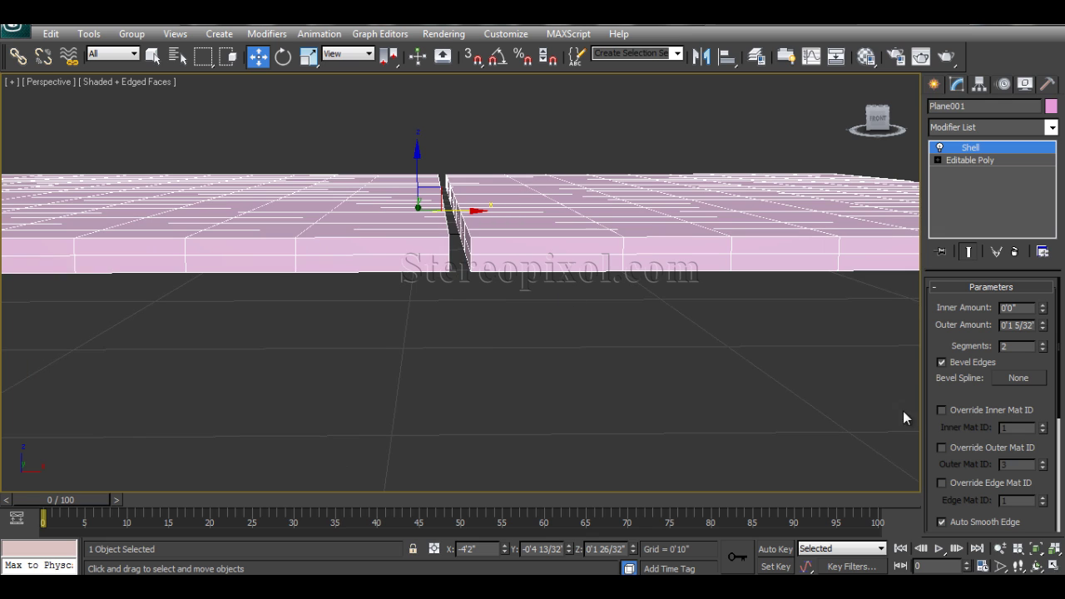
{"action": "left_click", "coordinate": [1007, 377]}
{"action": "key", "text": "alt+w"}
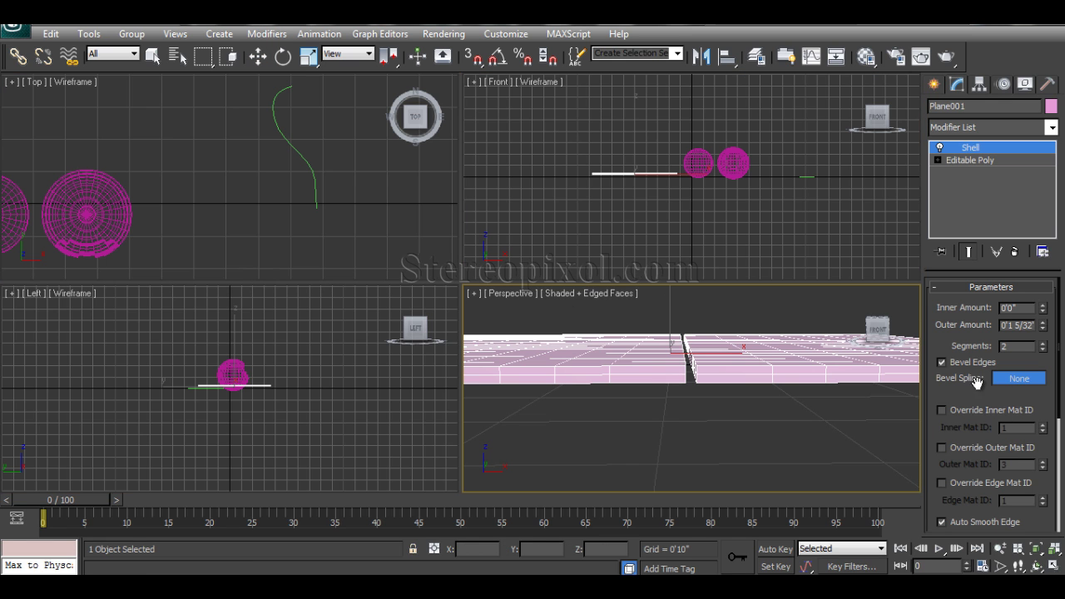
{"action": "left_click", "coordinate": [314, 198]}
{"action": "right_click", "coordinate": [699, 358]}
{"action": "key", "text": "alt+w"}
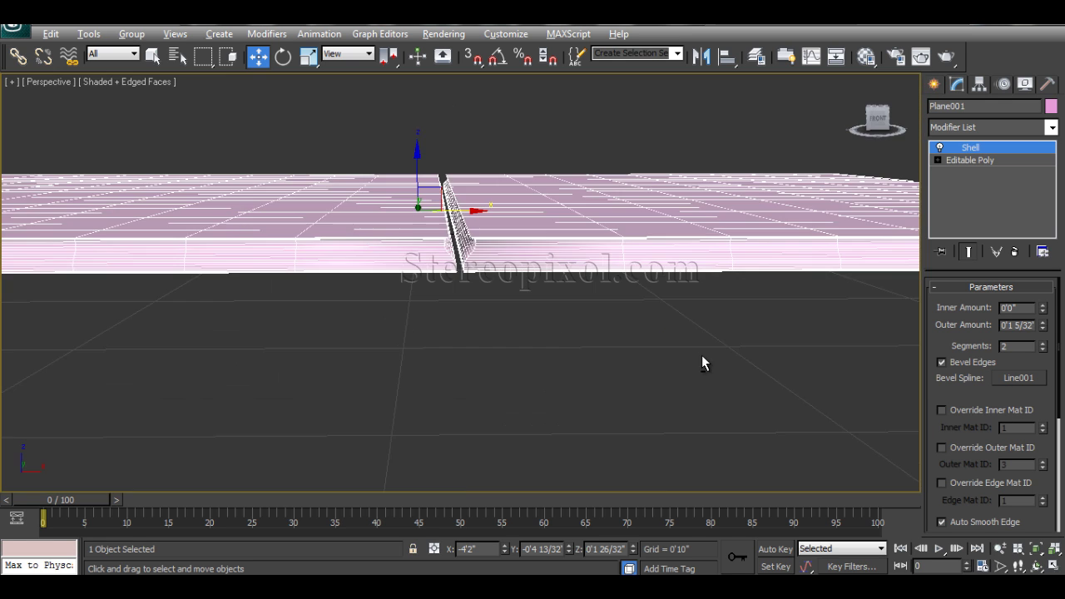
Turn off edged faces and examine the bevelled profile along the plane's front edge and central gap
{"action": "mouse_move", "coordinate": [541, 308]}
{"action": "middle_mouse_down"}
{"action": "mouse_move", "coordinate": [527, 341]}
{"action": "mouse_move", "coordinate": [488, 344]}
{"action": "mouse_move", "coordinate": [491, 335]}
{"action": "mouse_move", "coordinate": [467, 320]}
{"action": "middle_mouse_up"}
{"action": "scroll", "coordinate": [503, 328], "scroll_direction": "up", "scroll_amount": 2}
{"action": "scroll", "coordinate": [483, 335], "scroll_direction": "down", "scroll_amount": 2}
{"action": "key", "text": "F4"}
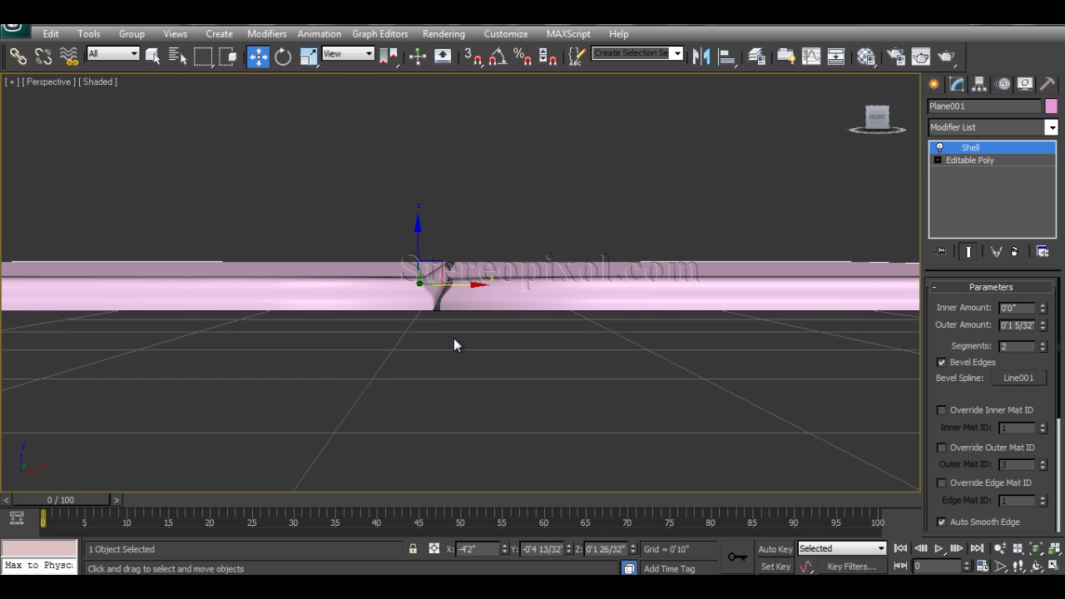
{"action": "middle_click_drag", "start_coordinate": [454, 339], "coordinate": [482, 323], "text": "alt"}
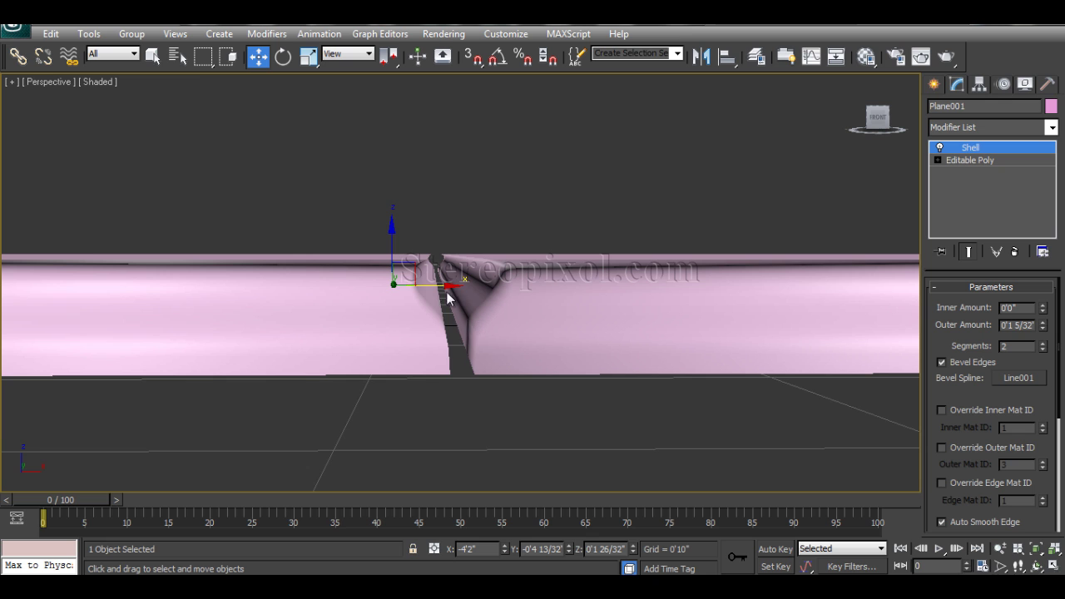
{"action": "middle_click_drag", "start_coordinate": [454, 331], "coordinate": [449, 327], "text": "alt"}
Reshape the bevel curve in the Top view by moving its lowest vertex left and its third vertex slightly up and right
{"action": "key", "text": "alt+w"}
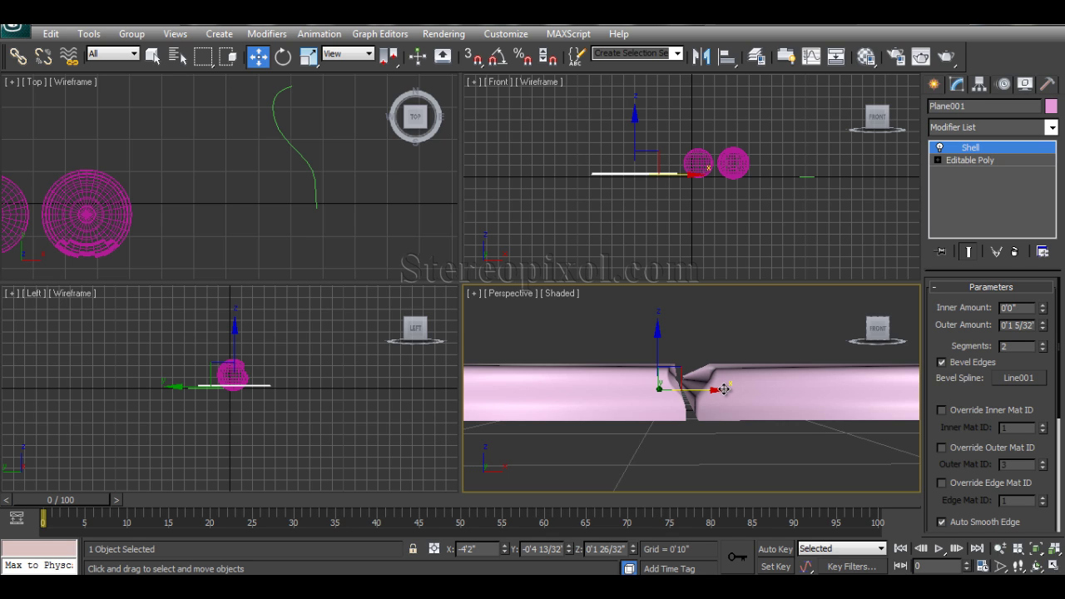
{"action": "left_click_drag", "start_coordinate": [250, 128], "coordinate": [310, 153]}
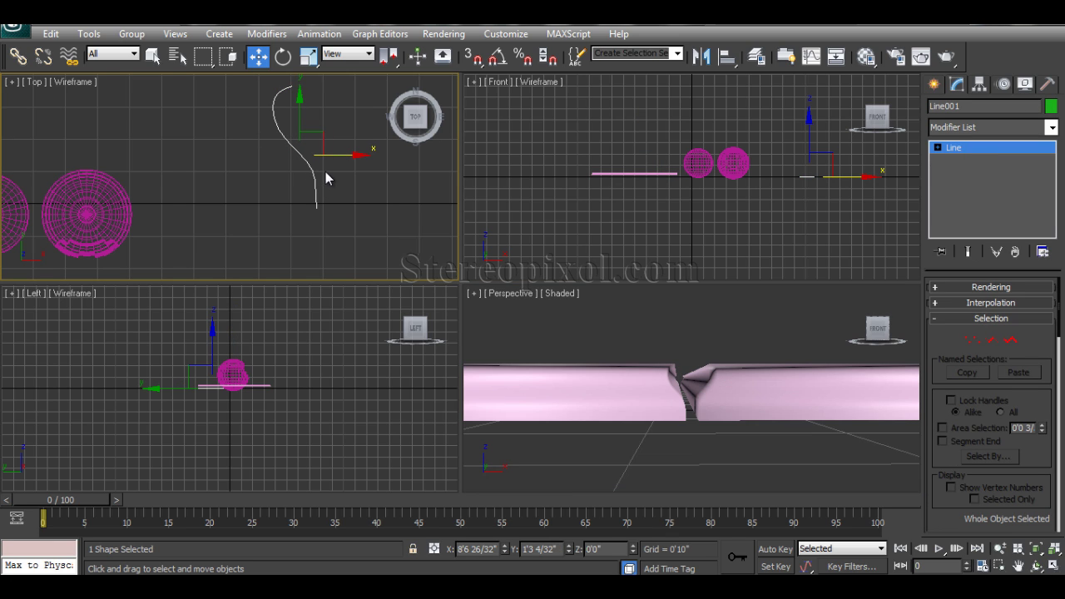
{"action": "left_click", "coordinate": [972, 340]}
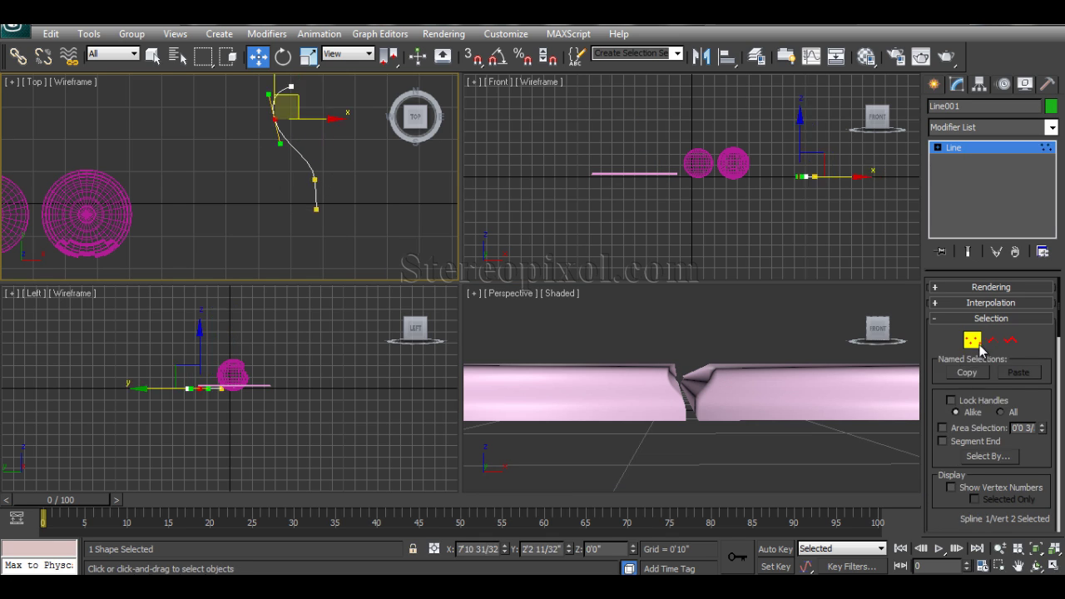
{"action": "left_click_drag", "start_coordinate": [329, 234], "coordinate": [292, 193]}
{"action": "left_click_drag", "start_coordinate": [360, 208], "coordinate": [324, 202]}
{"action": "left_click_drag", "start_coordinate": [316, 159], "coordinate": [303, 188]}
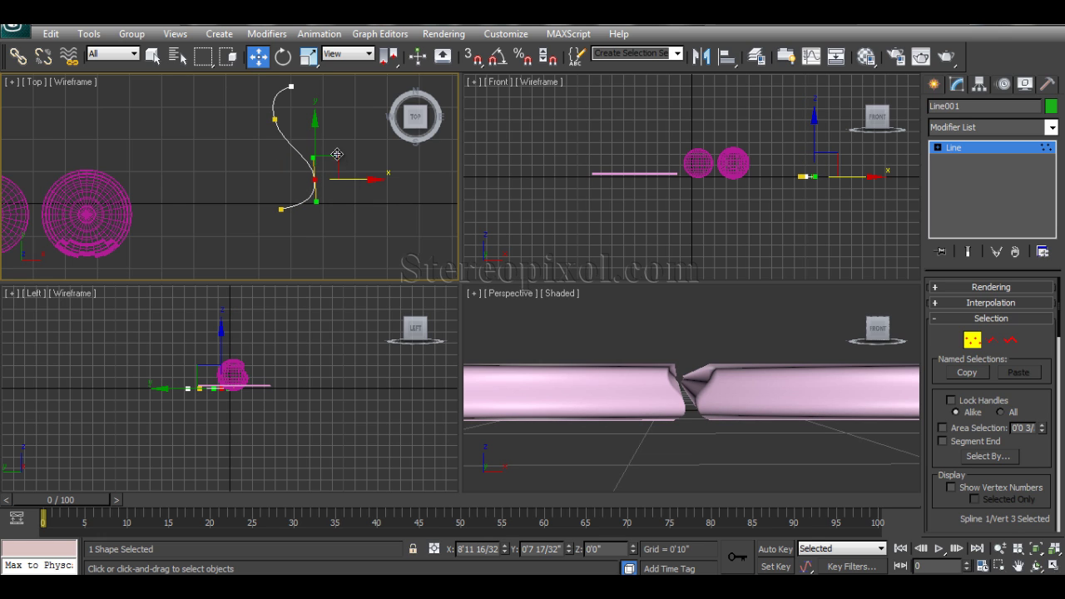
{"action": "left_click_drag", "start_coordinate": [338, 154], "coordinate": [343, 141]}
Examine the reshaped bevel around the shelled sphere's opening in the maximized Perspective view
{"action": "middle_click_drag", "start_coordinate": [680, 344], "coordinate": [506, 356]}
{"action": "middle_click_drag", "start_coordinate": [803, 366], "coordinate": [533, 395]}
{"action": "middle_click_drag", "start_coordinate": [849, 356], "coordinate": [730, 409], "text": "alt"}
{"action": "key", "text": "alt+w"}
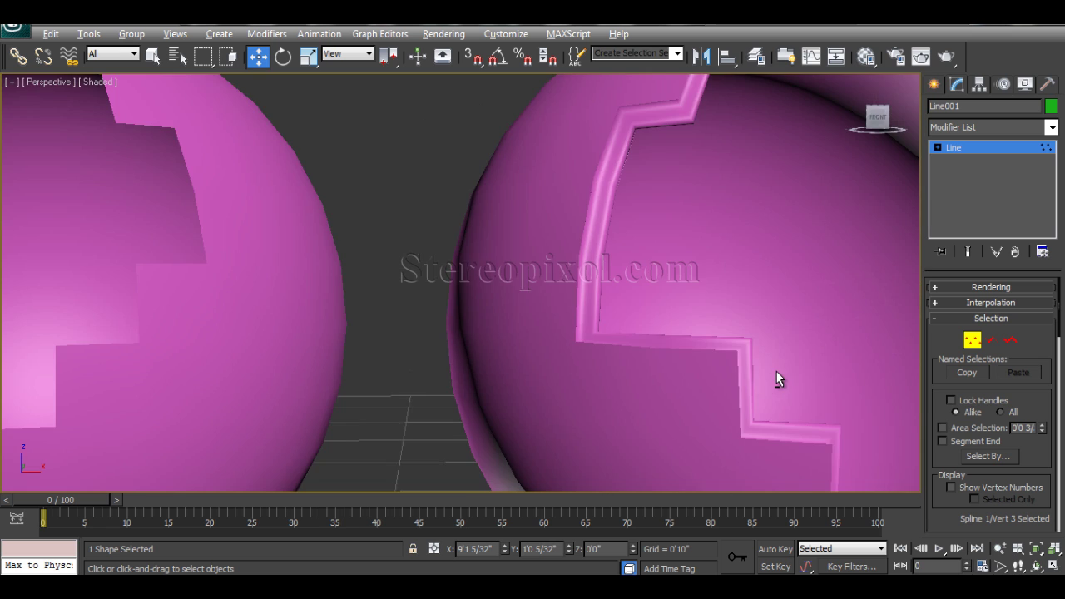
{"action": "middle_click_drag", "start_coordinate": [776, 371], "coordinate": [651, 353], "text": "alt"}
{"action": "scroll", "coordinate": [672, 280], "scroll_direction": "down", "scroll_amount": 3}
Leave the curve's vertex editing and select the shelled sphere with the bevelled rim
{"action": "left_click", "coordinate": [630, 123]}
{"action": "left_click", "coordinate": [988, 148]}
{"action": "scroll", "coordinate": [674, 285], "scroll_direction": "down", "scroll_amount": 1}
{"action": "left_click", "coordinate": [656, 263]}
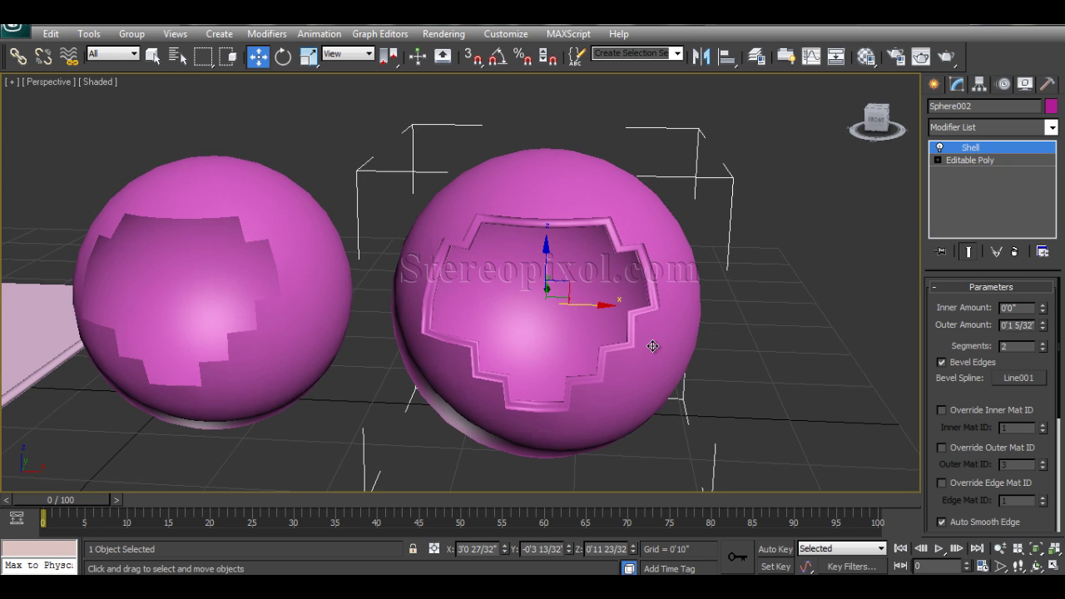
{"action": "middle_click_drag", "start_coordinate": [649, 338], "coordinate": [687, 356]}
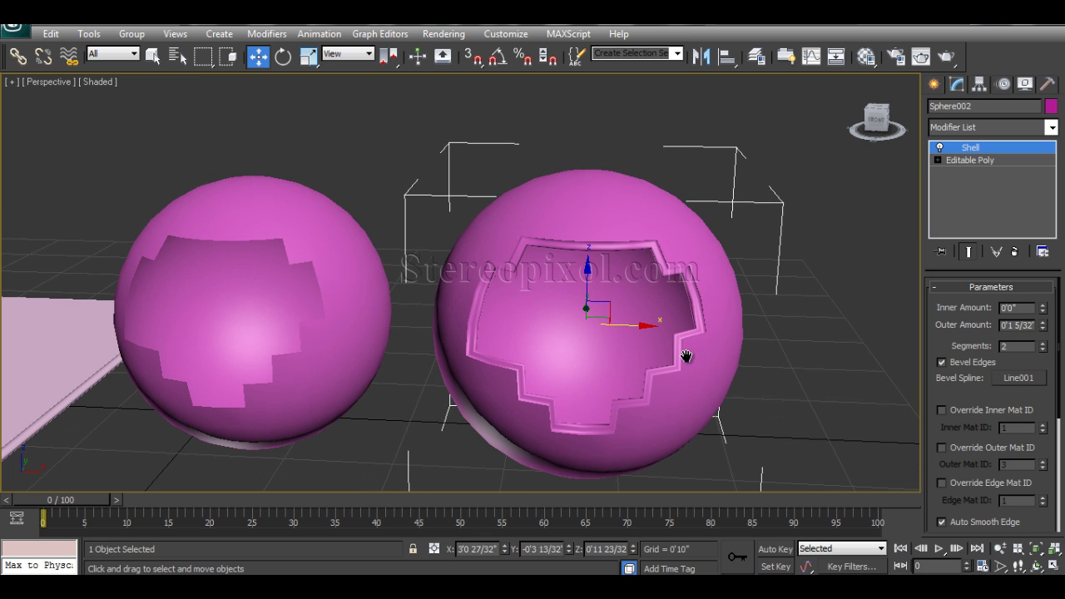
Show edged faces and inspect the edge loops of the shelled sphere's bevelled rim up close
{"action": "key", "text": "F4"}
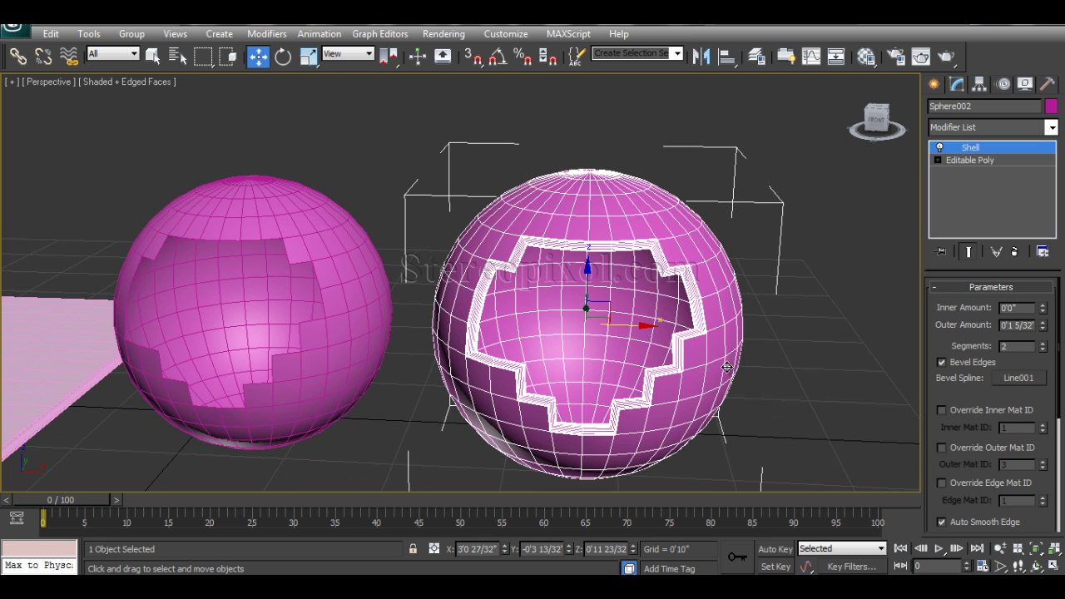
{"action": "left_click", "coordinate": [830, 377]}
{"action": "left_click", "coordinate": [714, 338]}
{"action": "scroll", "coordinate": [709, 340], "scroll_direction": "up", "scroll_amount": 3}
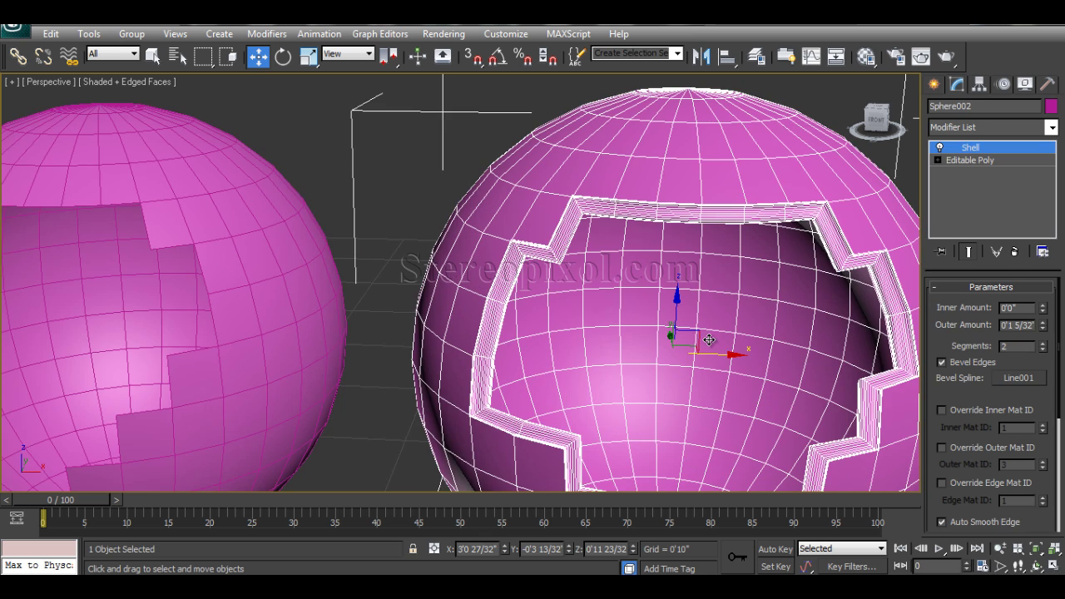
{"action": "middle_click_drag", "start_coordinate": [708, 338], "coordinate": [650, 318]}
{"action": "left_click", "coordinate": [1044, 349]}
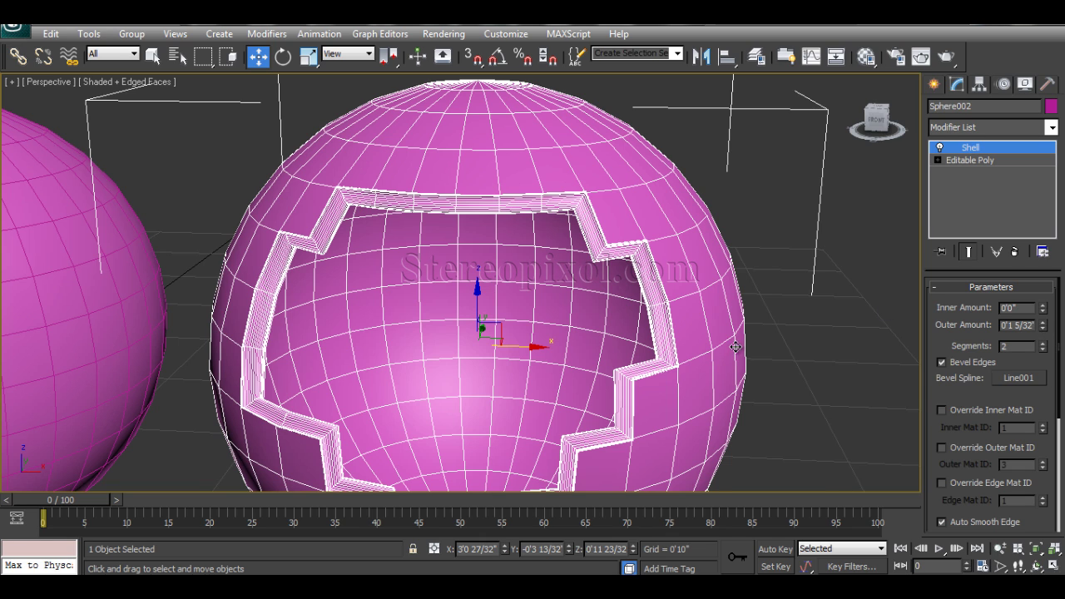
{"action": "scroll", "coordinate": [724, 350], "scroll_direction": "down", "scroll_amount": 6}
{"action": "middle_click_drag", "start_coordinate": [739, 326], "coordinate": [719, 340]}
Select the bevel curve and examine the sphere's rim in the shaded view without edge lines
{"action": "left_click", "coordinate": [838, 325]}
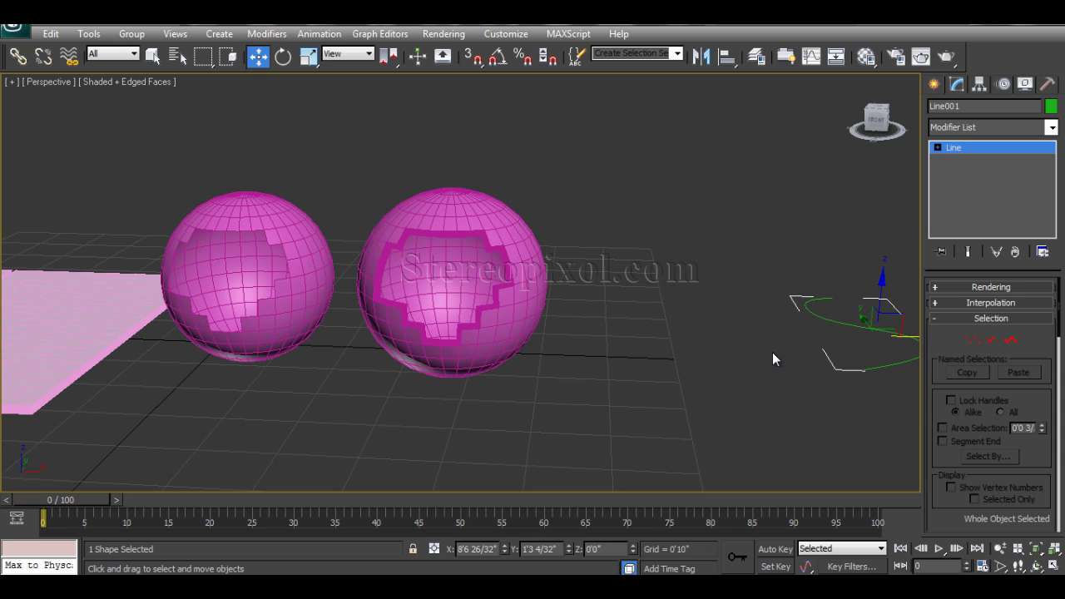
{"action": "scroll", "coordinate": [556, 336], "scroll_direction": "up", "scroll_amount": 4}
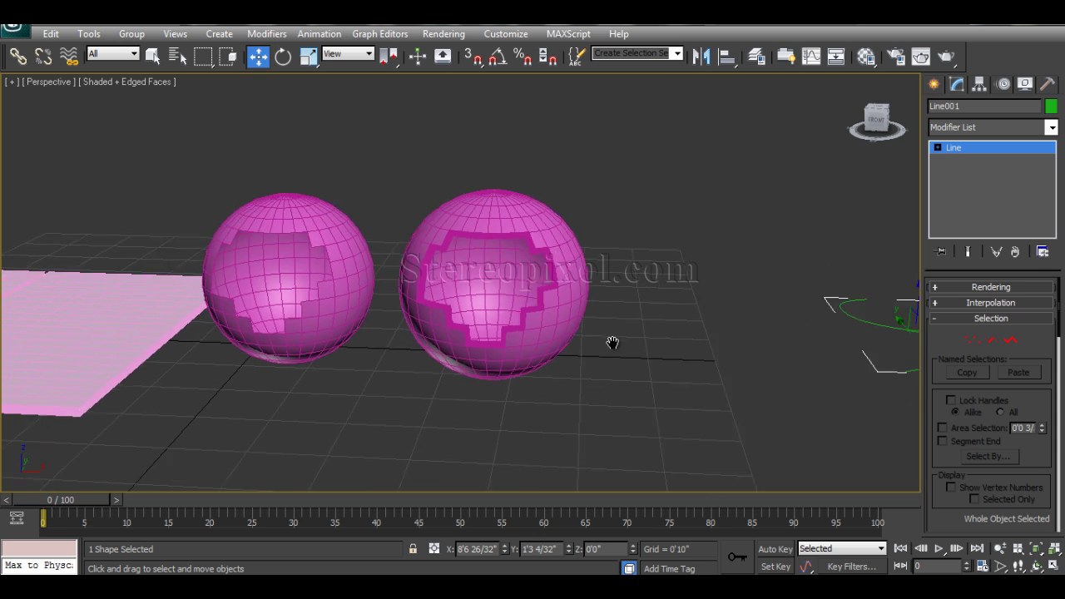
{"action": "middle_click_drag", "start_coordinate": [618, 300], "coordinate": [623, 307]}
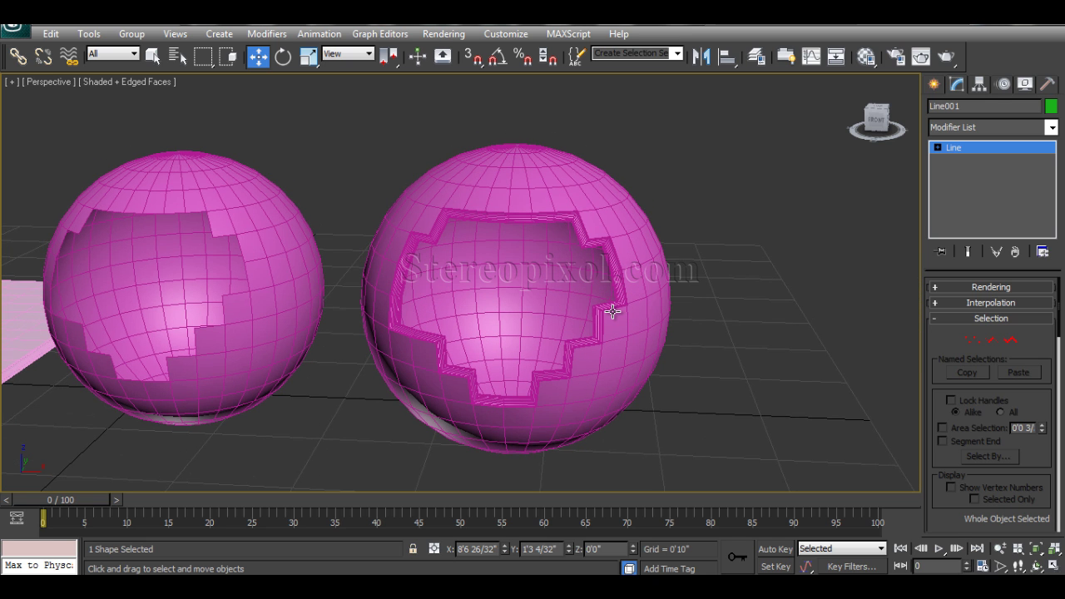
{"action": "key", "text": "F4"}
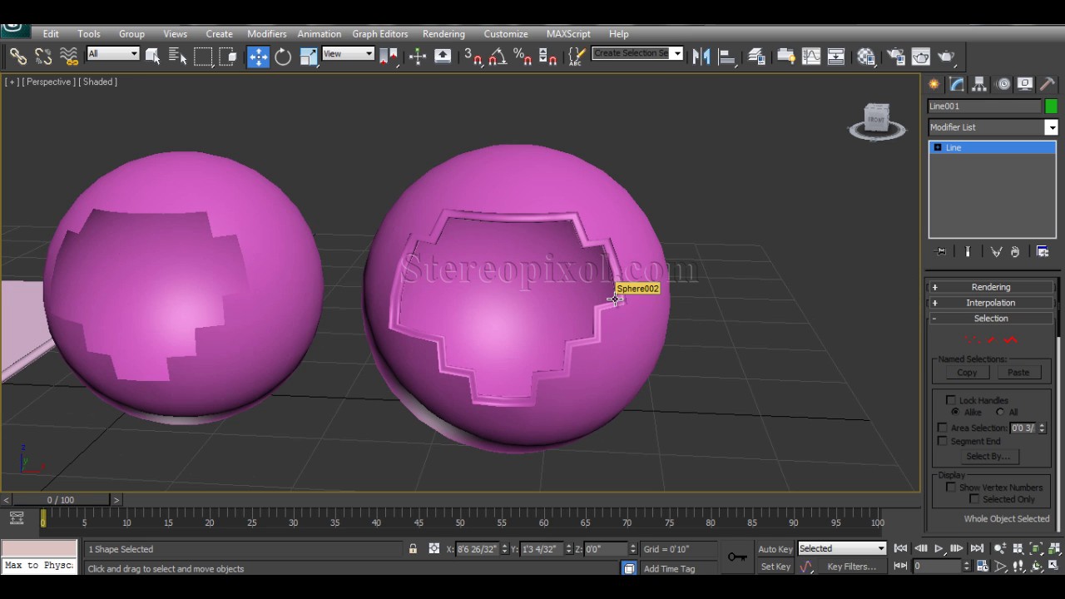
{"action": "middle_click_drag", "start_coordinate": [619, 325], "coordinate": [675, 305]}
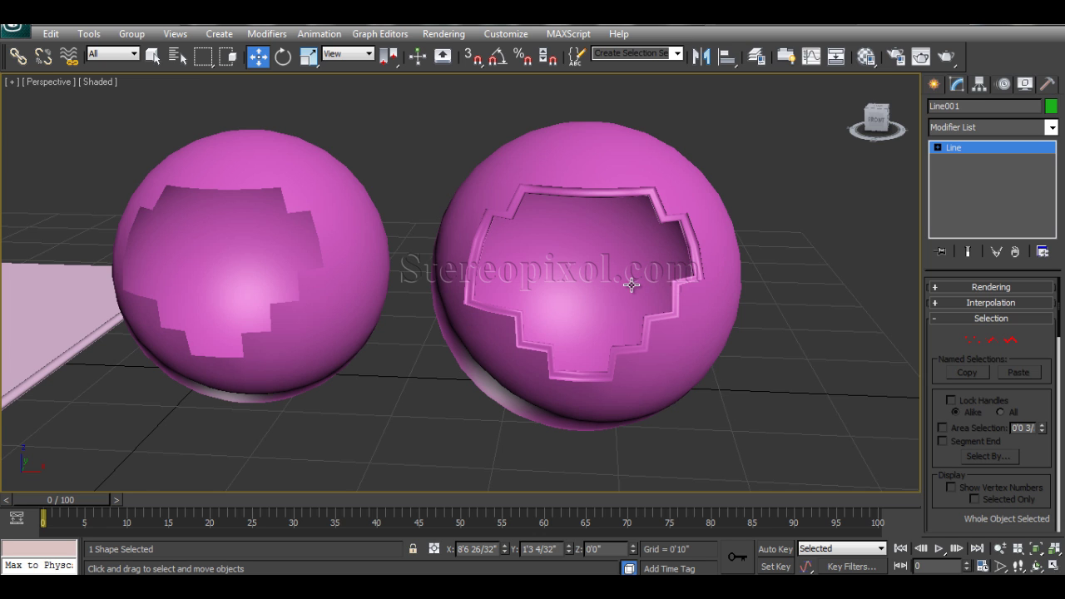
{"action": "middle_click_drag", "start_coordinate": [630, 285], "coordinate": [655, 308]}
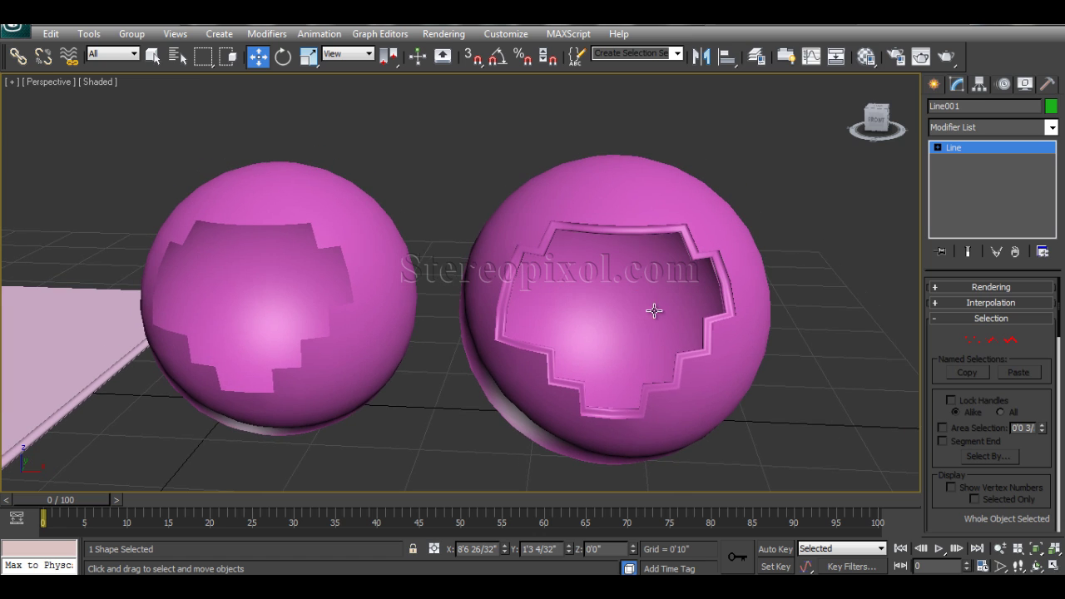